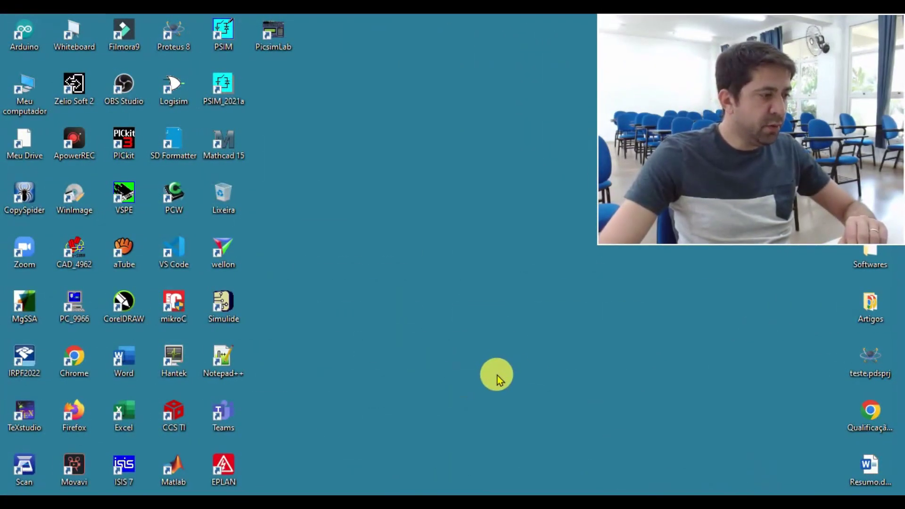
# Open Proteus 8 and start a new project named Teste_5V.
pyautogui.doubleClick(175, 31)
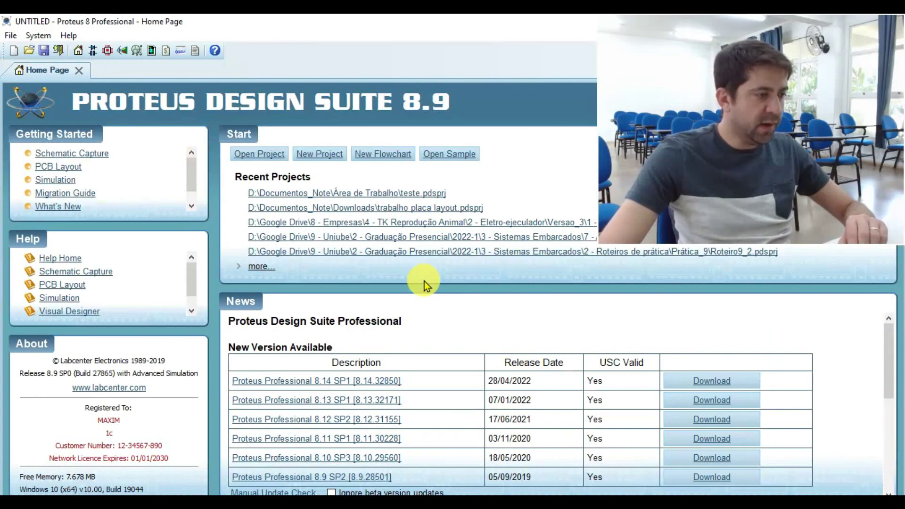
pyautogui.click(312, 157)
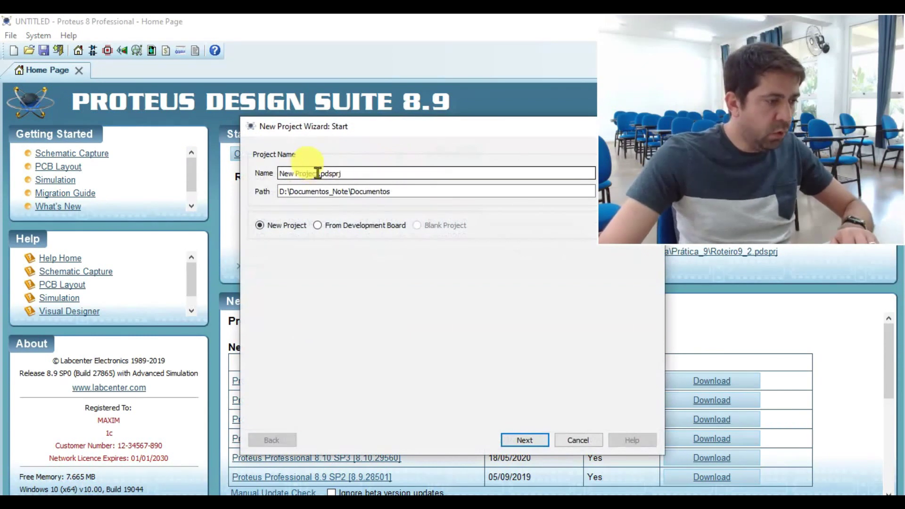
pyautogui.moveTo(318, 174); pyautogui.dragTo(216, 158)
pyautogui.press('BackSpace')
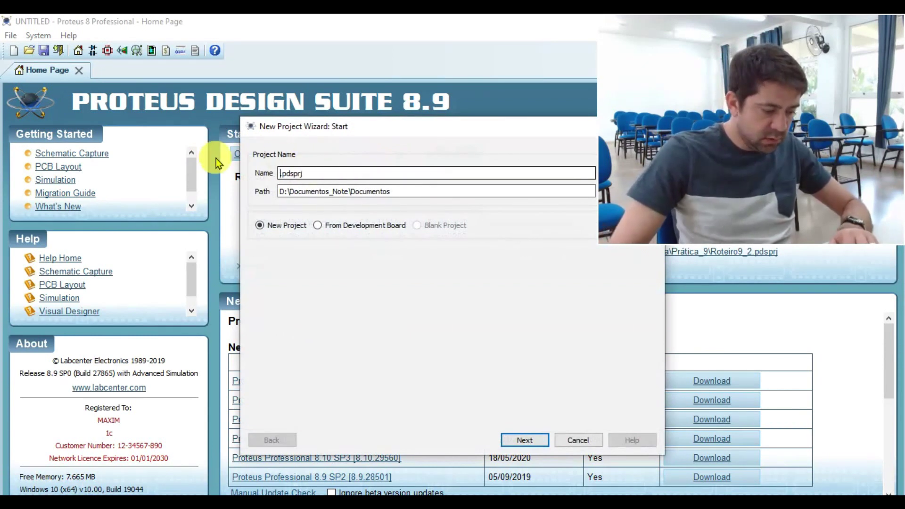
pyautogui.write('Te')
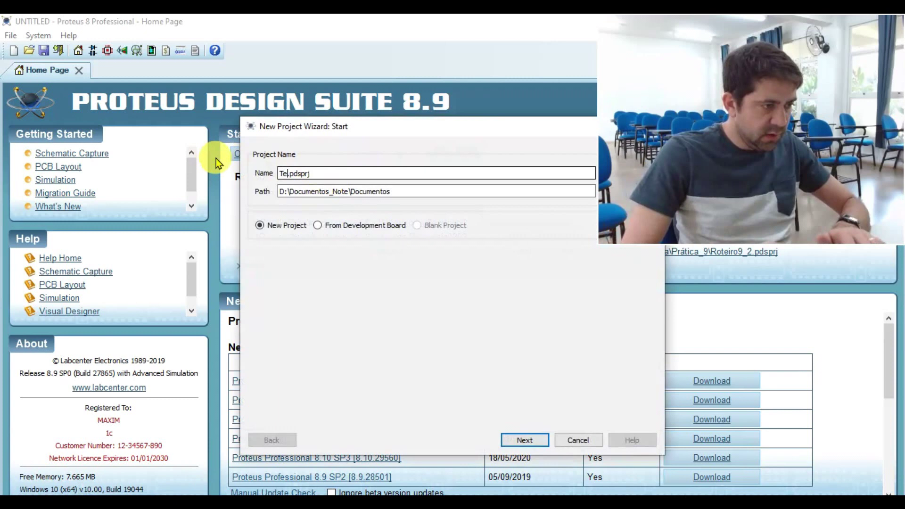
pyautogui.write('ste_5V')
# Set the new project's save path to the Área de Trabalho folder.
pyautogui.click(401, 191)
pyautogui.moveTo(481, 133); pyautogui.dragTo(348, 110)
pyautogui.click(488, 179)
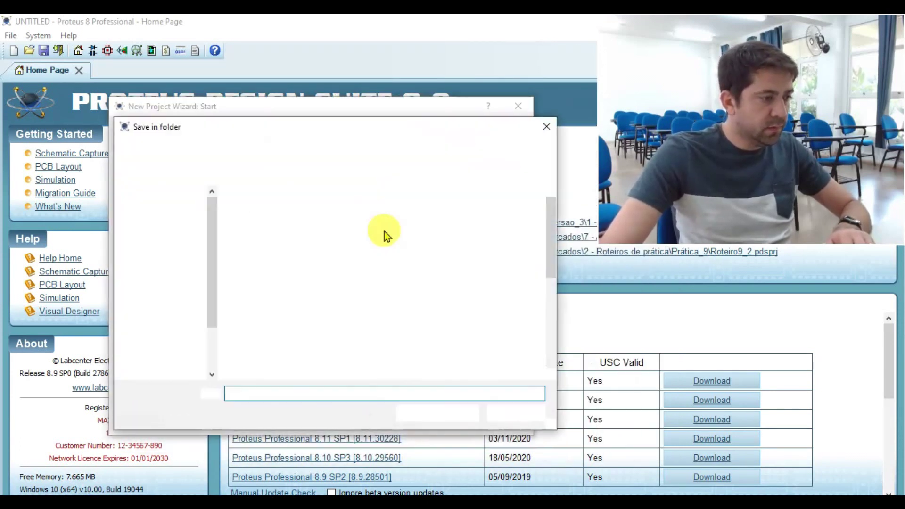
pyautogui.click(163, 215)
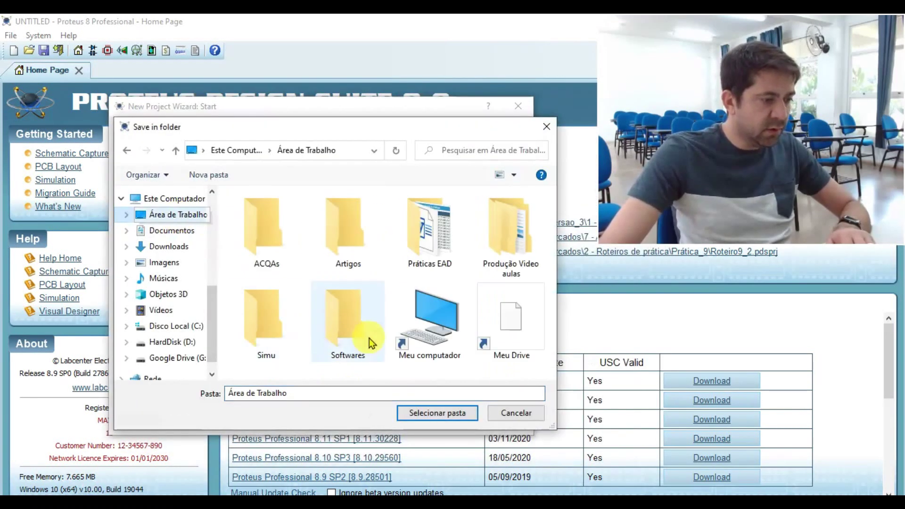
pyautogui.click(425, 413)
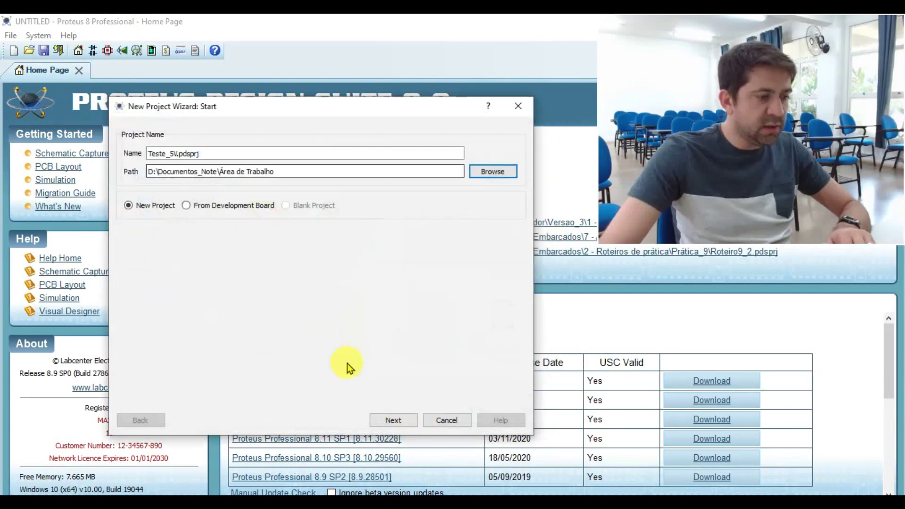
# Create the project with the DEFAULT schematic template, no PCB layout and no firmware project.
pyautogui.click(395, 422)
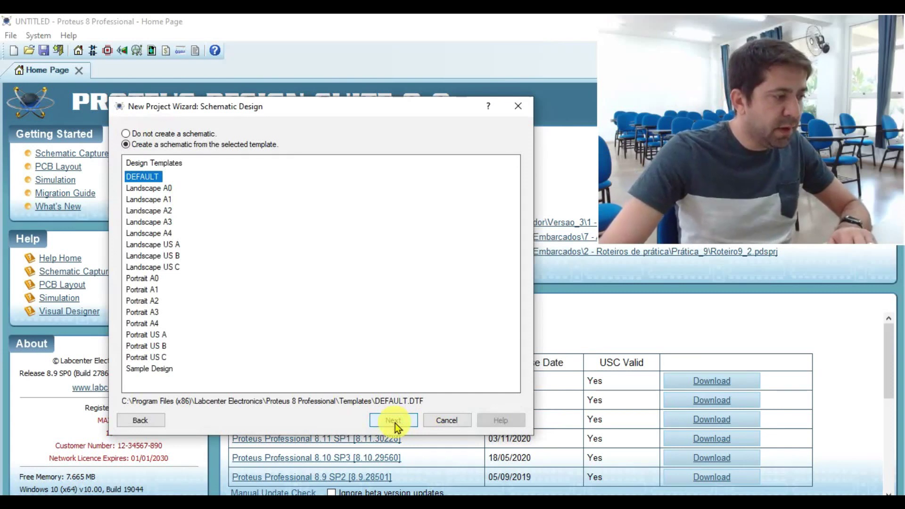
pyautogui.click(393, 420)
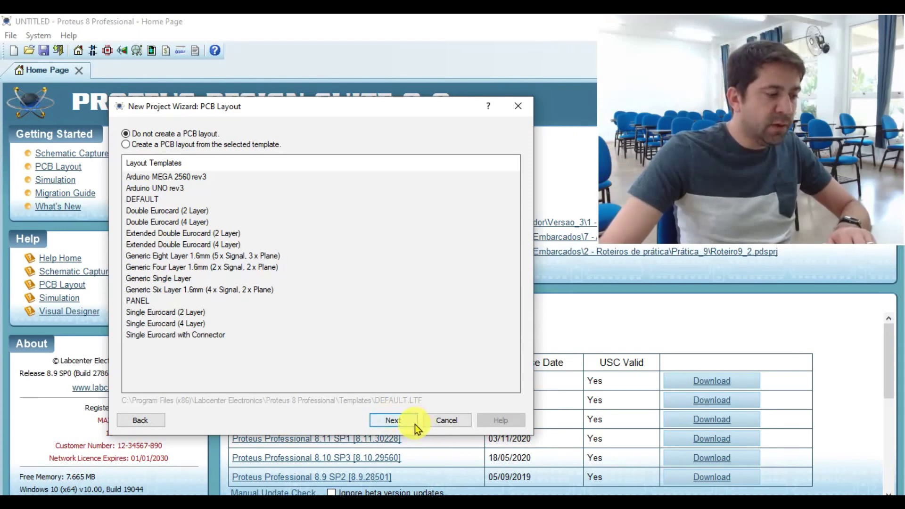
pyautogui.click(398, 422)
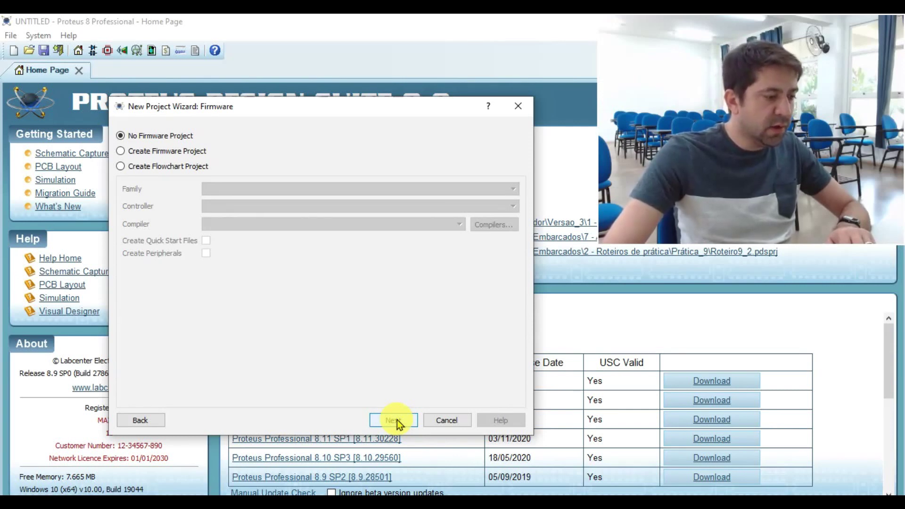
pyautogui.click(398, 421)
pyautogui.click(394, 420)
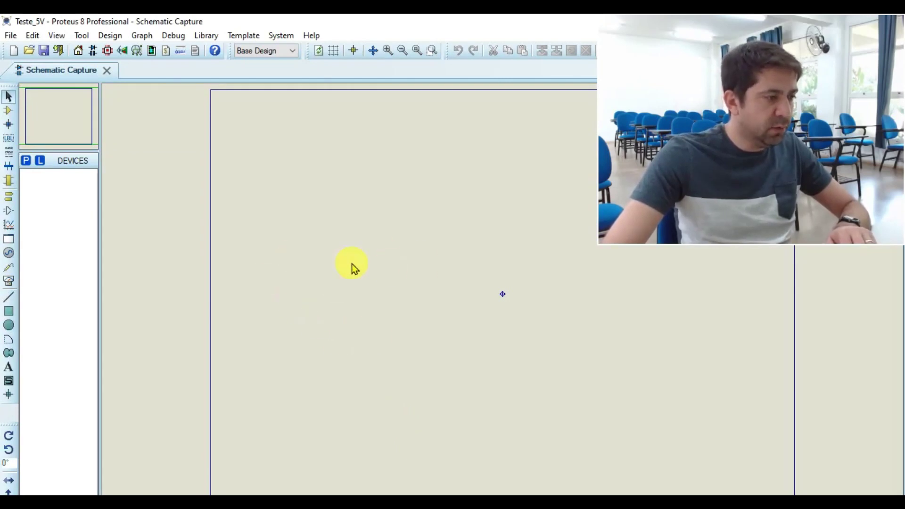
# Find the 1N4007 diode from the DIODESINC library and add it to the project's device list.
pyautogui.click(8, 112)
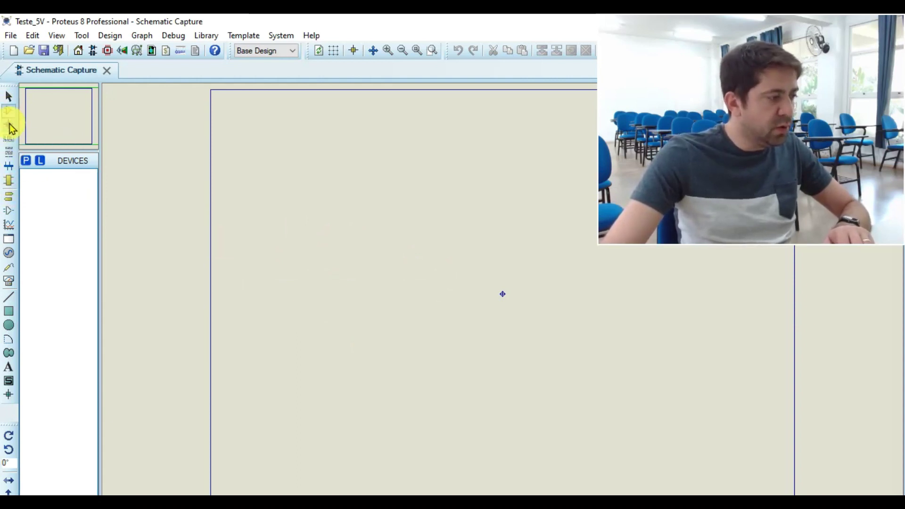
pyautogui.click(26, 161)
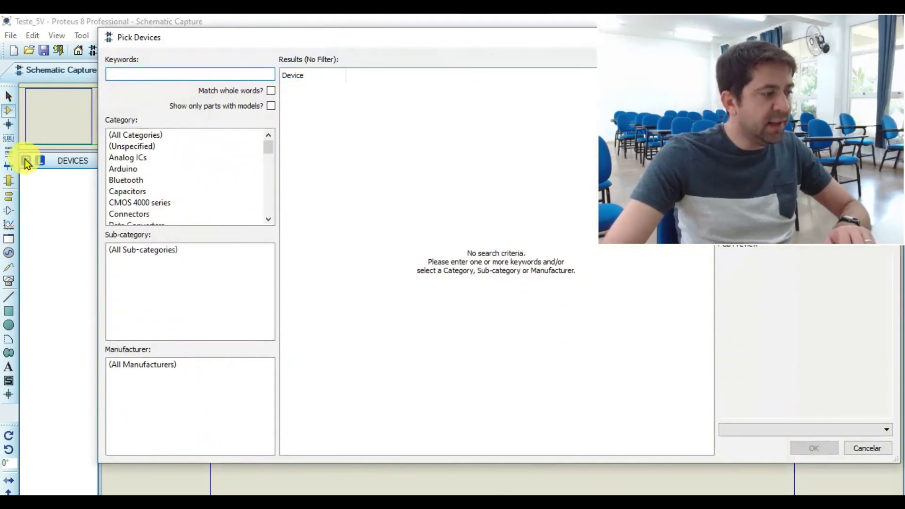
pyautogui.write('dio')
pyautogui.press('BackSpace')
pyautogui.press('BackSpace')
pyautogui.press('BackSpace')
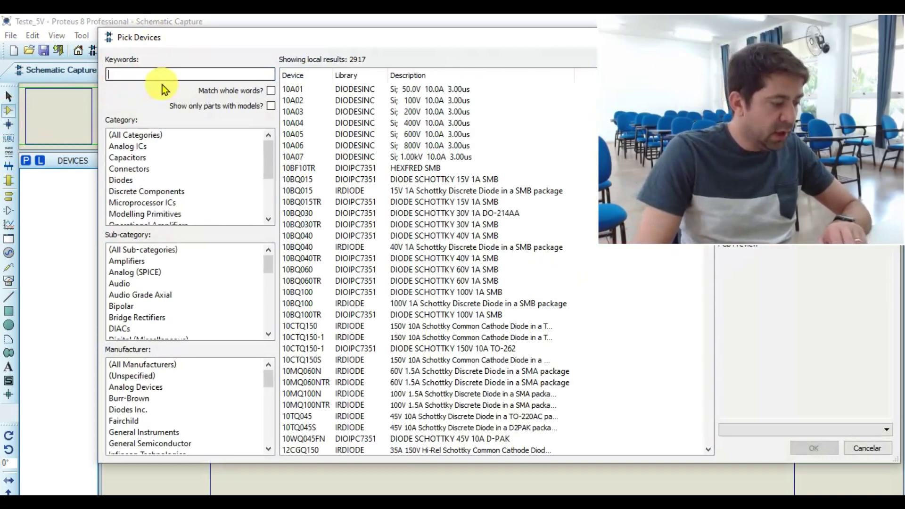
pyautogui.write('1n4007')
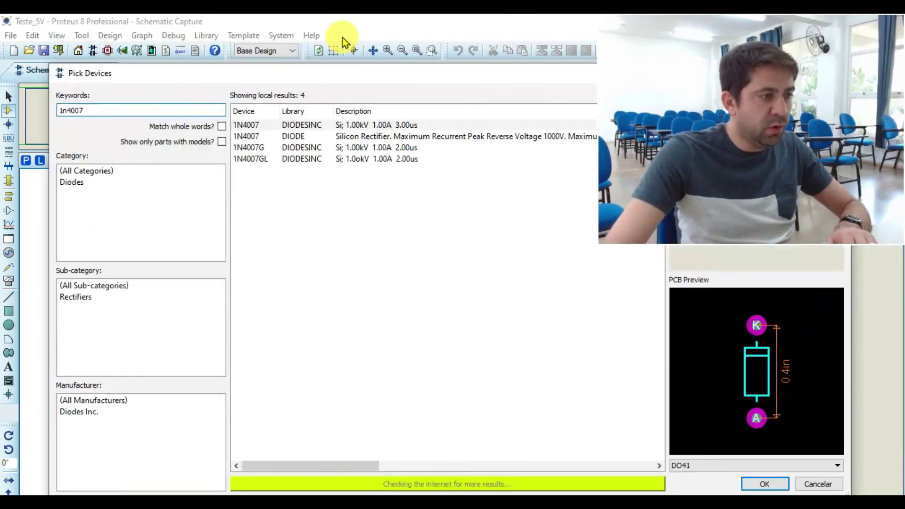
pyautogui.doubleClick(264, 125)
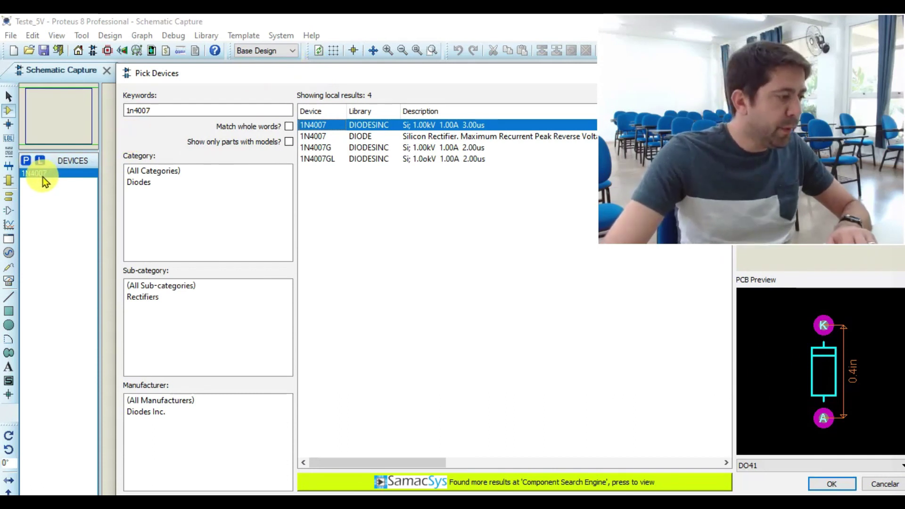
# Search the component library for led and add the animated LED-BLUE model to the device list.
pyautogui.doubleClick(179, 111)
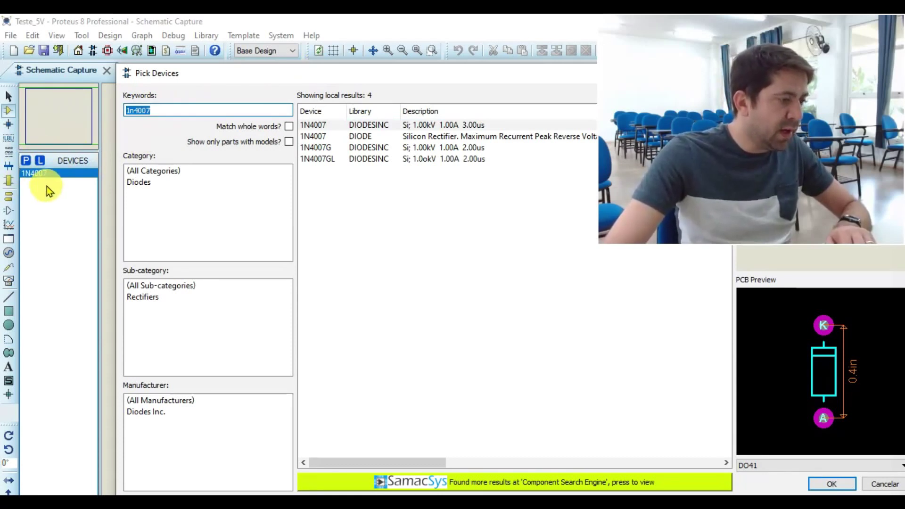
pyautogui.doubleClick(158, 113)
pyautogui.press('BackSpace')
pyautogui.write('led')
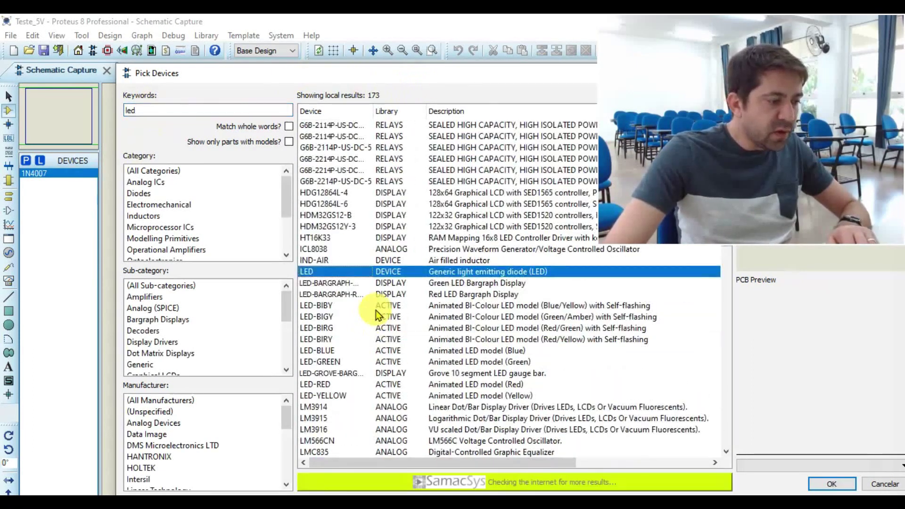
pyautogui.click(328, 250)
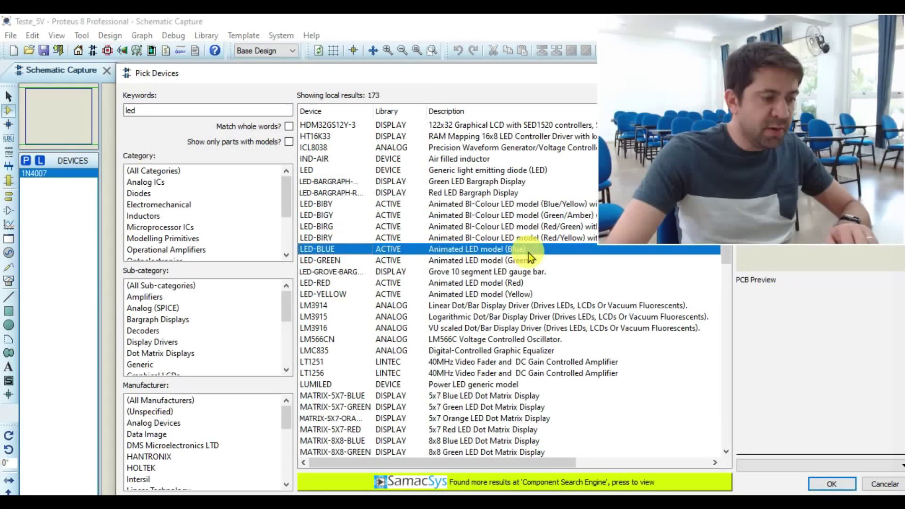
pyautogui.doubleClick(332, 250)
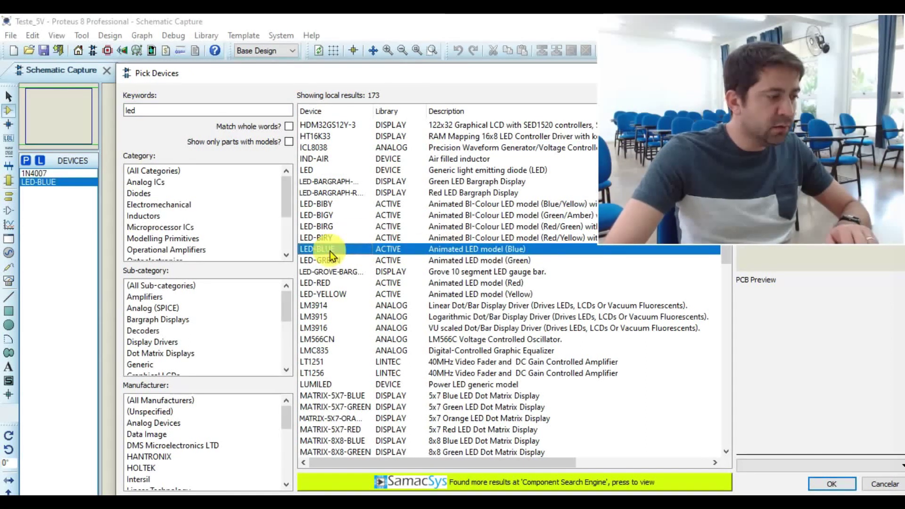
# Search the component library for res and add the generic RES resistor to the device list.
pyautogui.click(164, 109)
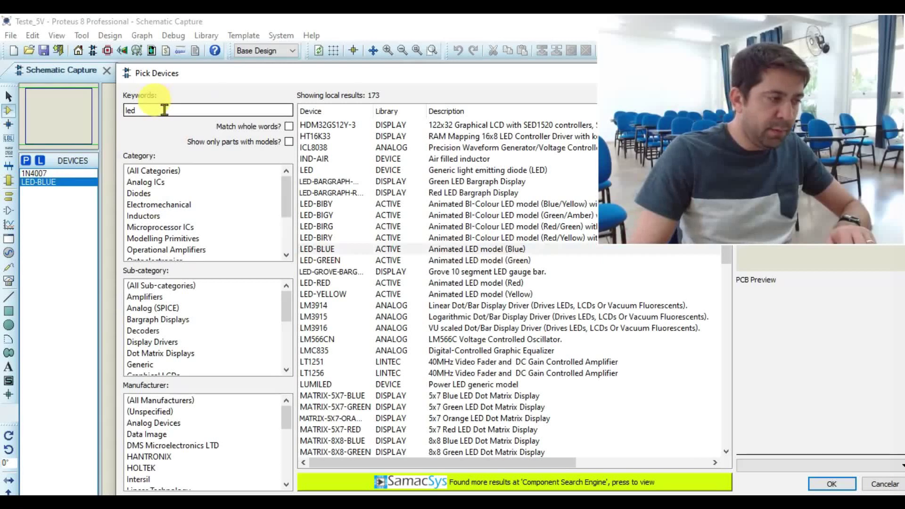
pyautogui.write('re')
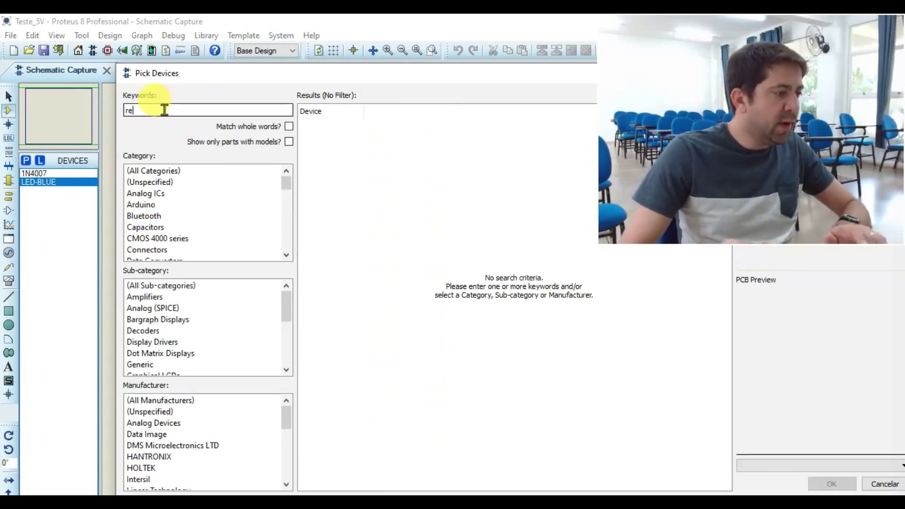
pyautogui.write('s')
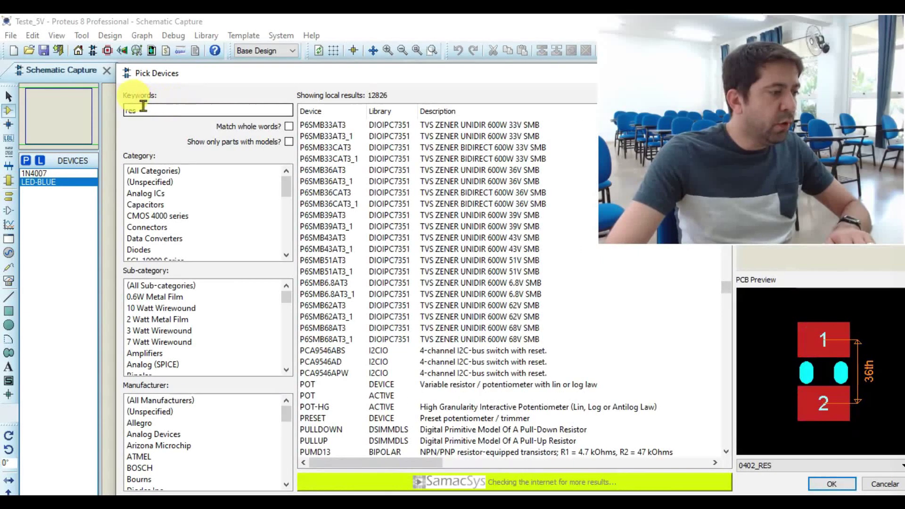
pyautogui.scroll(-3, 330, 283)
pyautogui.click(355, 328)
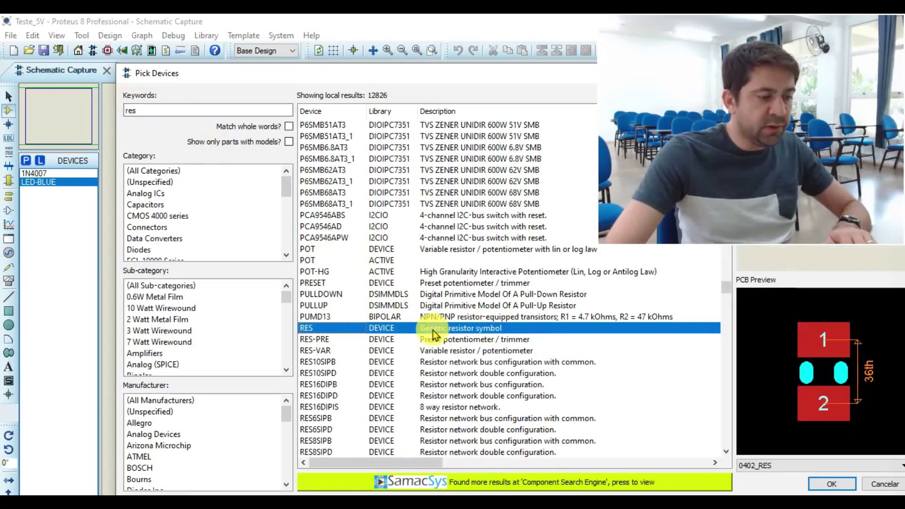
pyautogui.doubleClick(307, 330)
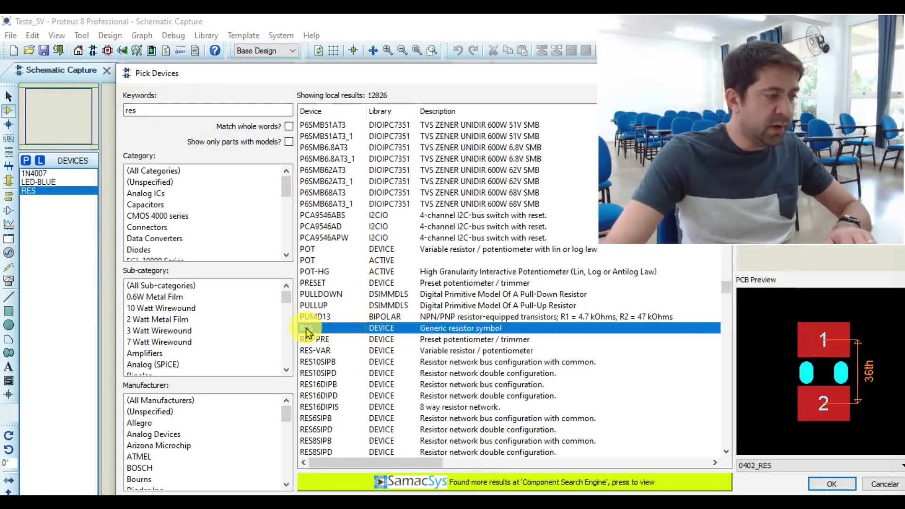
# Search the component library for vsource and add the VSOURCE DC voltage source to the device list.
pyautogui.click(155, 110)
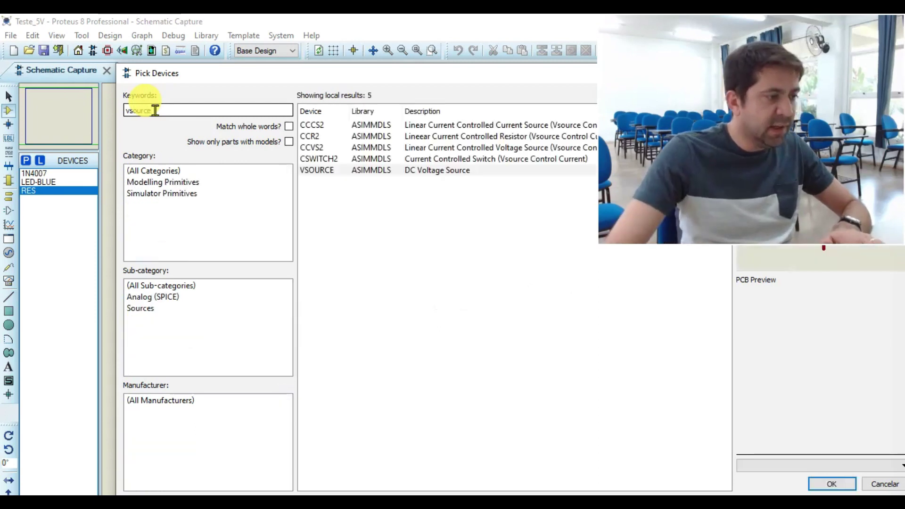
pyautogui.click(323, 173)
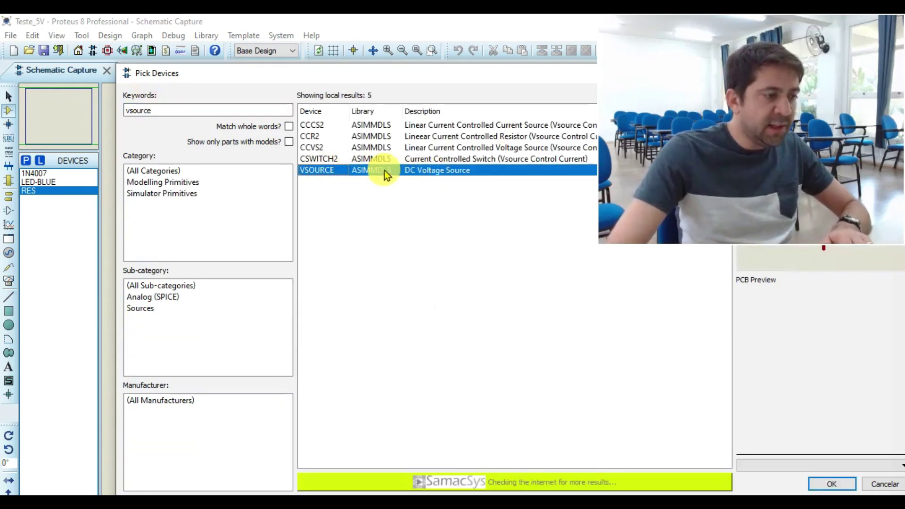
pyautogui.doubleClick(318, 172)
# Search for cap, add the generic non-electrolytic CAP capacitor to the device list, and finish picking devices.
pyautogui.click(186, 110)
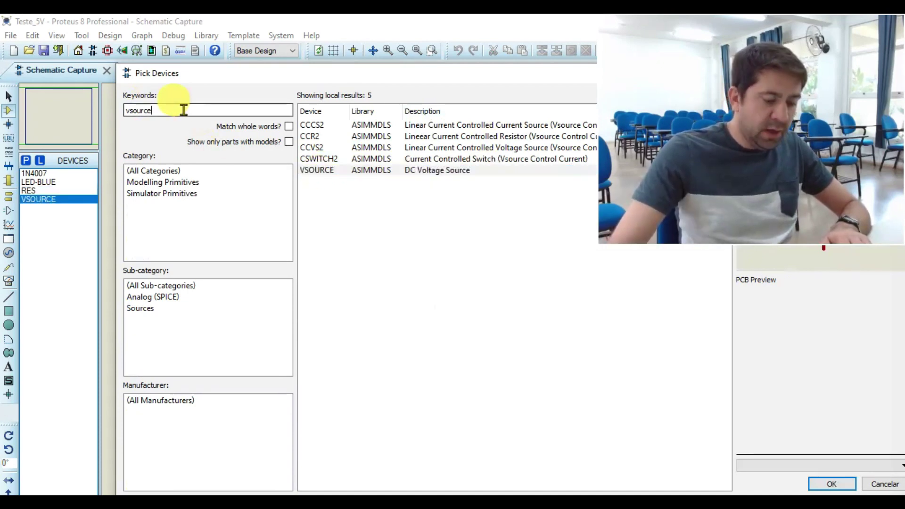
pyautogui.press('BackSpace')
pyautogui.press('BackSpace')
pyautogui.write('cap')
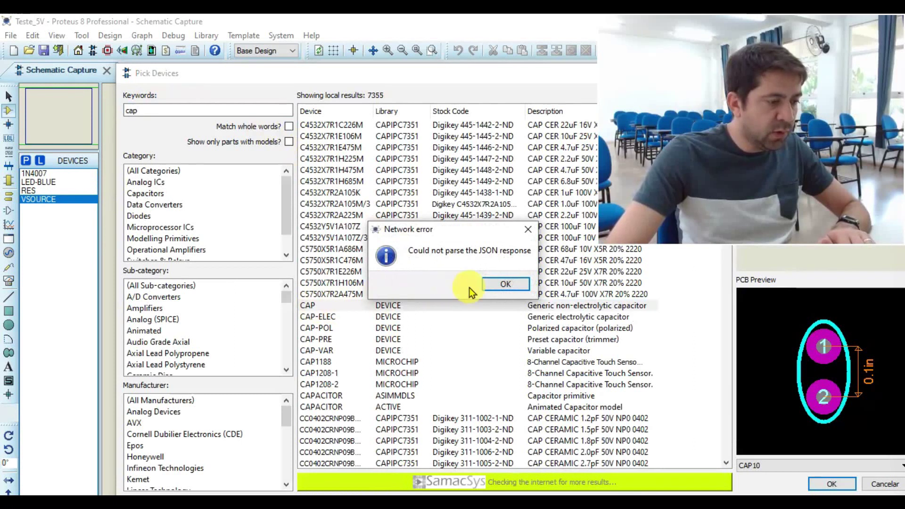
pyautogui.click(514, 282)
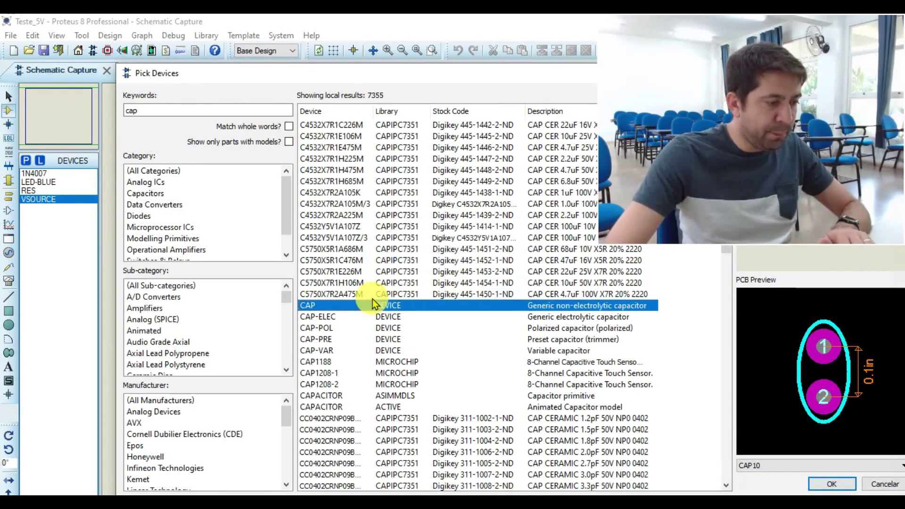
pyautogui.doubleClick(310, 308)
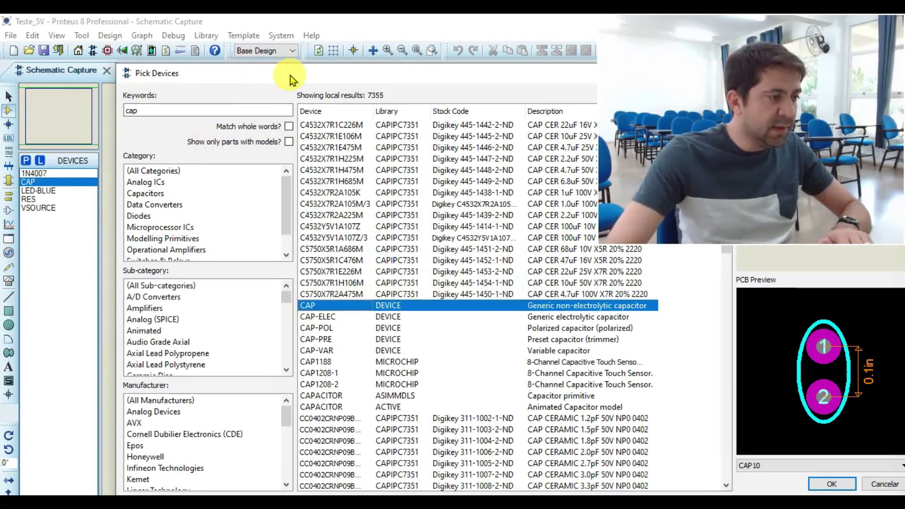
pyautogui.moveTo(298, 82); pyautogui.dragTo(8, 218)
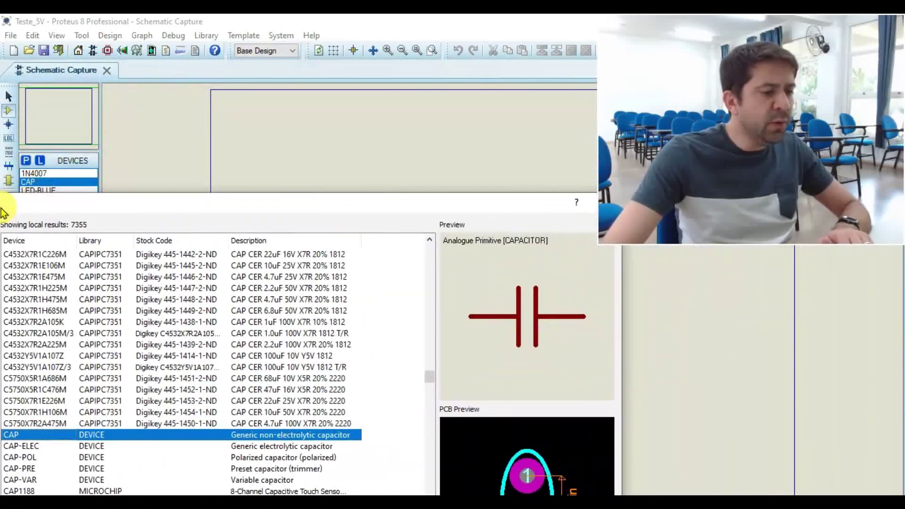
pyautogui.press('Return')
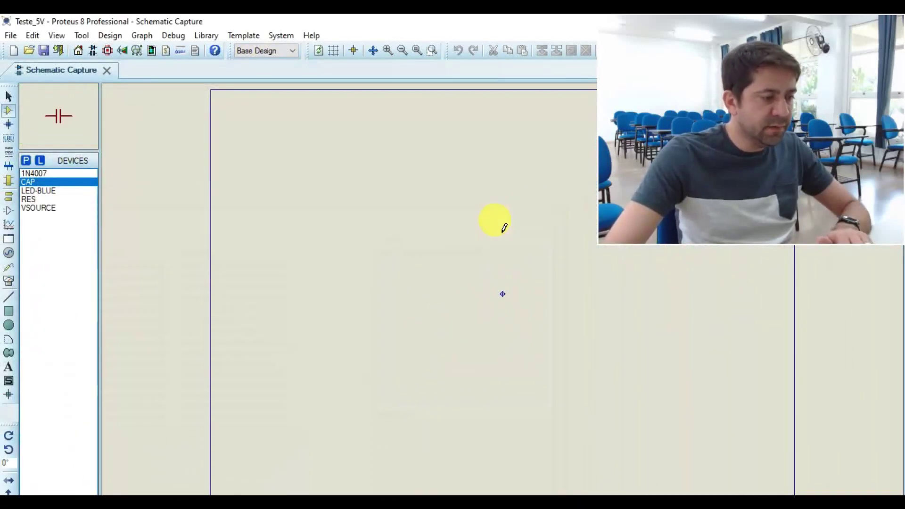
# Place one VSOURCE voltage source in the upper-left area of the schematic sheet.
pyautogui.click(31, 208)
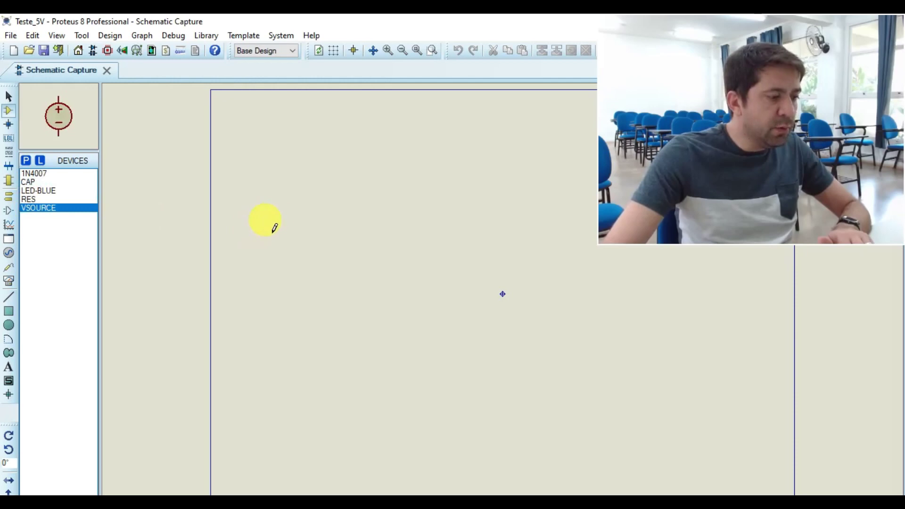
pyautogui.click(313, 200)
pyautogui.click(299, 222)
pyautogui.press('F6')
pyautogui.scroll(-1, 495, 281)
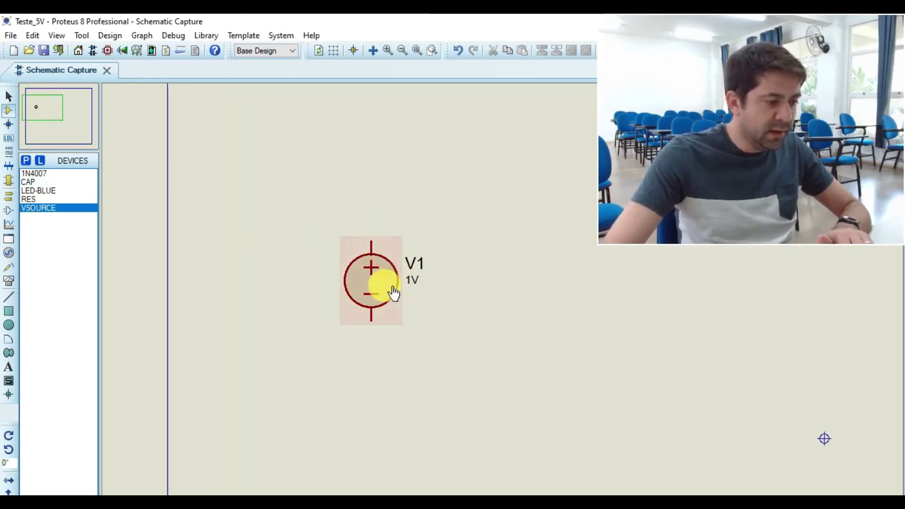
# Move voltage source V1 farther left on the sheet and set its voltage to 10V.
pyautogui.click(377, 286)
pyautogui.click(257, 269)
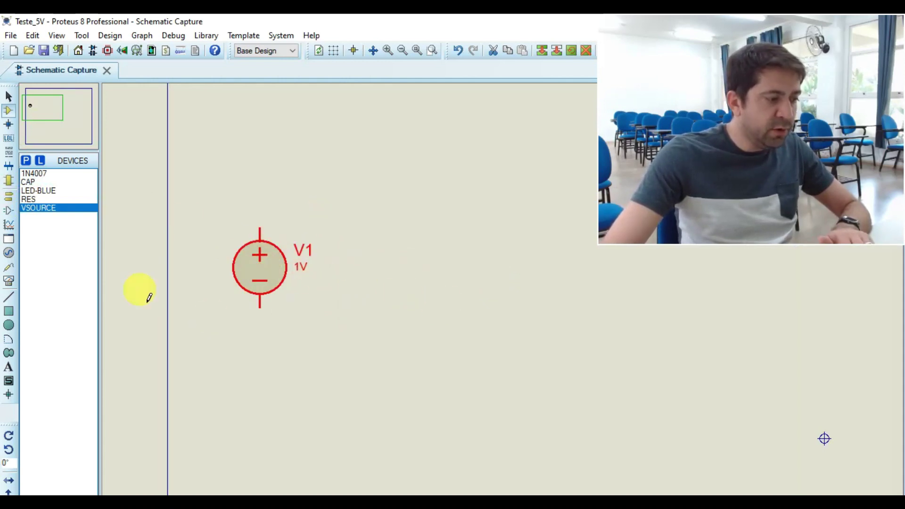
pyautogui.doubleClick(268, 276)
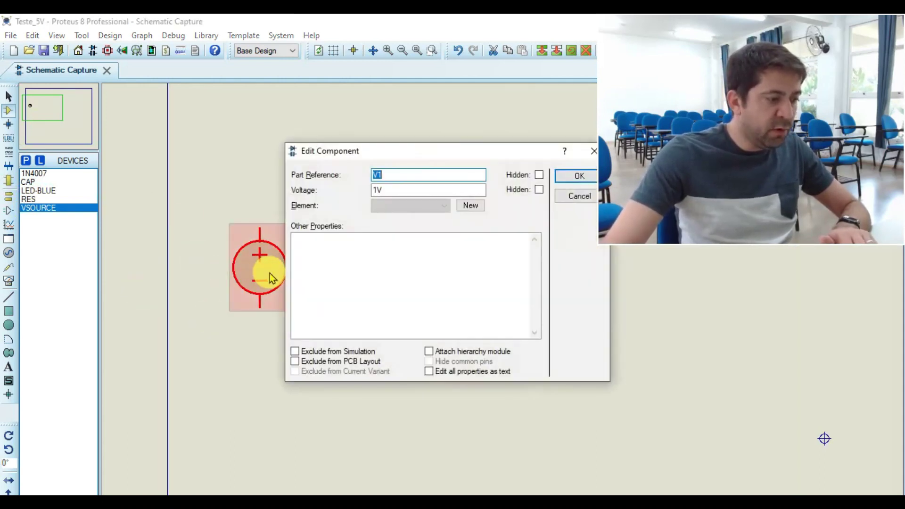
pyautogui.click(377, 190)
pyautogui.write('0')
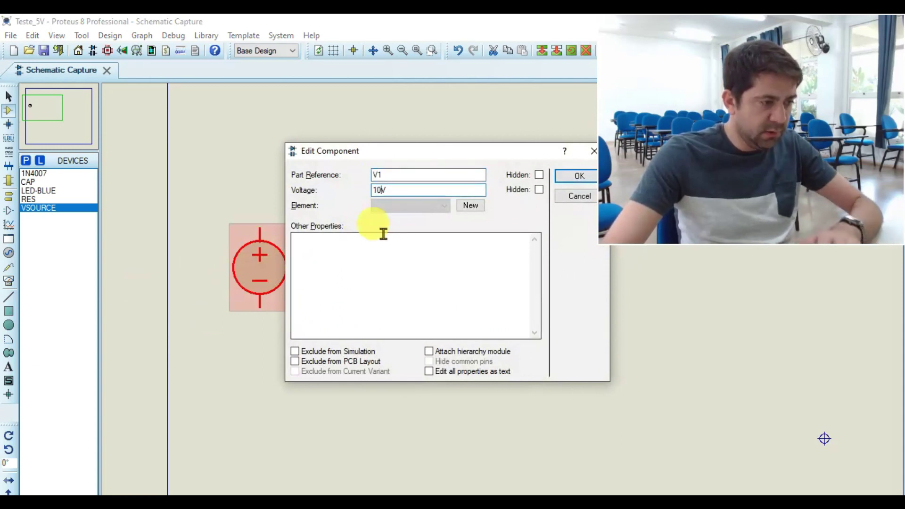
pyautogui.click(569, 177)
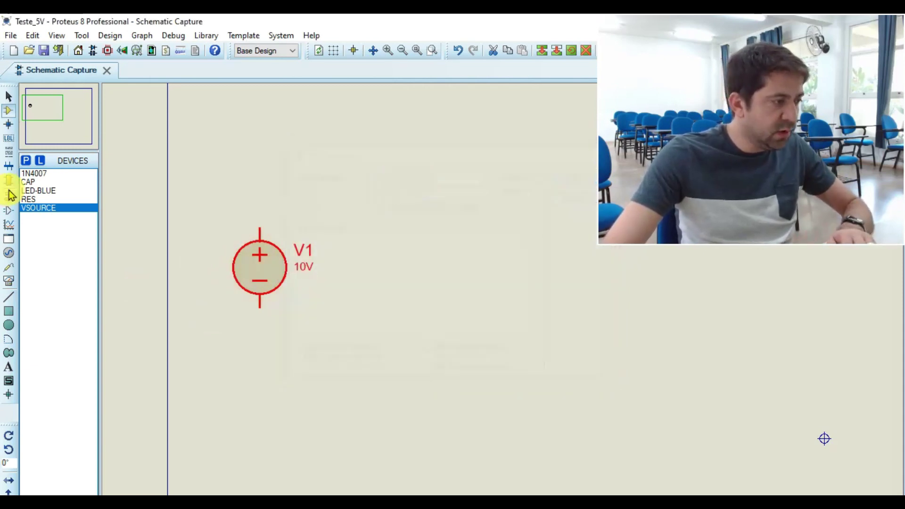
# Place a RES resistor above and to the right of V1 and wire its left pin to V1's positive terminal.
pyautogui.click(87, 198)
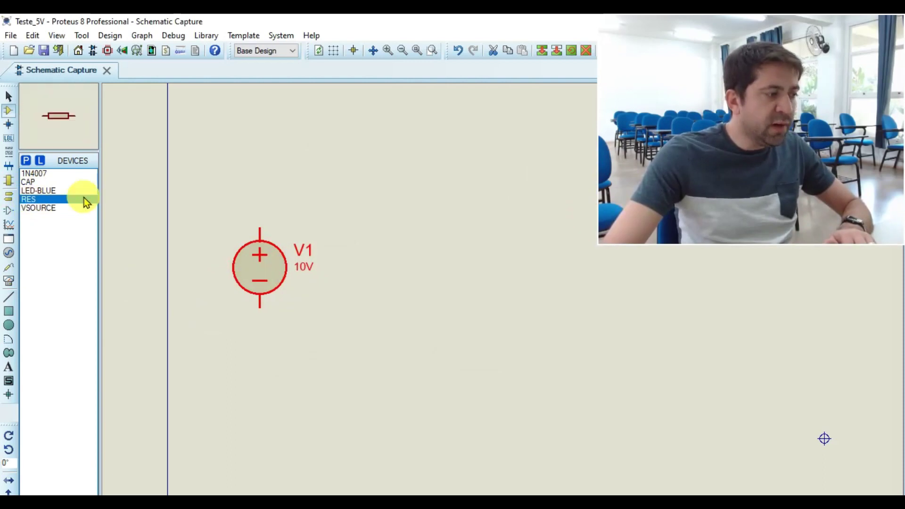
pyautogui.click(313, 188)
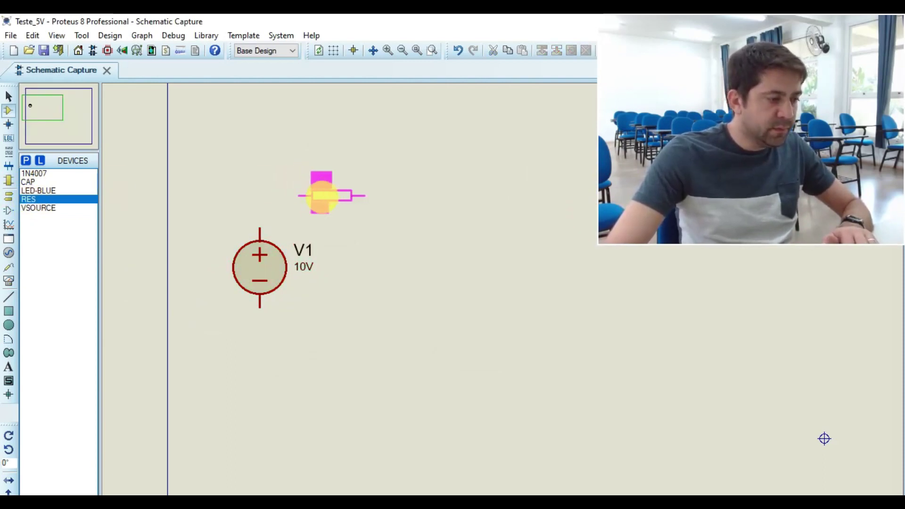
pyautogui.click(325, 195)
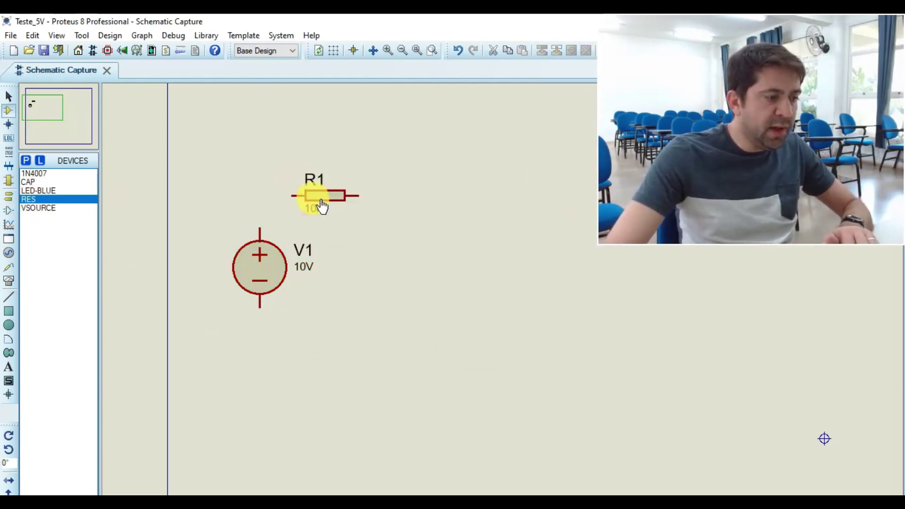
pyautogui.click(296, 195)
pyautogui.click(259, 230)
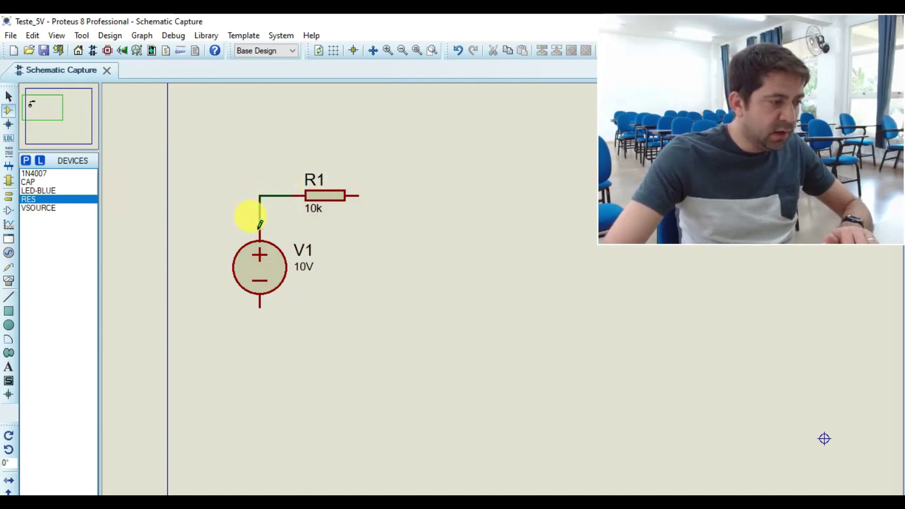
# Set the resistance of R1 to 1k.
pyautogui.doubleClick(329, 204)
pyautogui.doubleClick(375, 185)
pyautogui.write('1k')
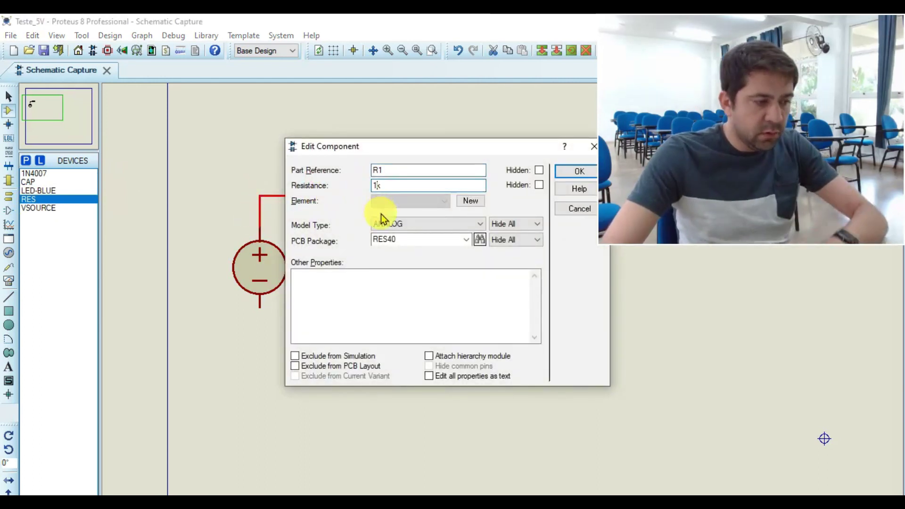
pyautogui.click(573, 175)
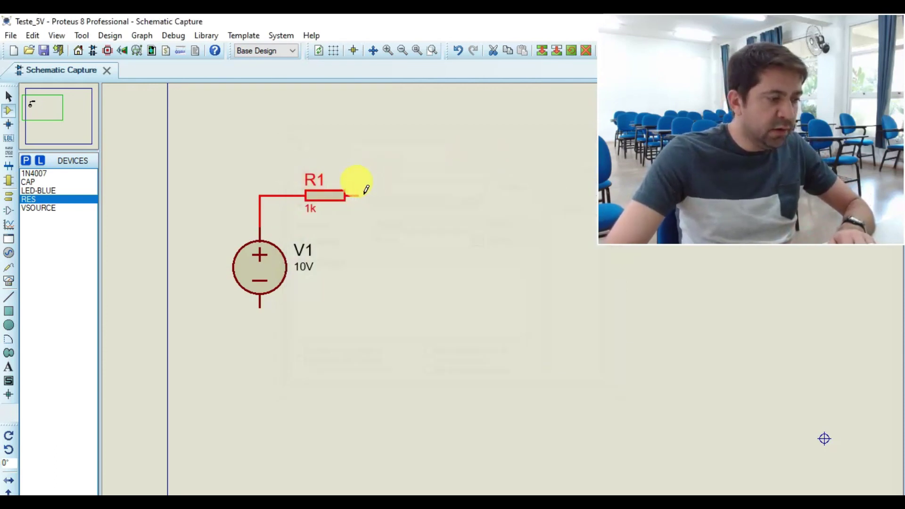
# Place a 1N4007 diode to the right of V1, below the free end of R1.
pyautogui.click(37, 175)
pyautogui.click(375, 252)
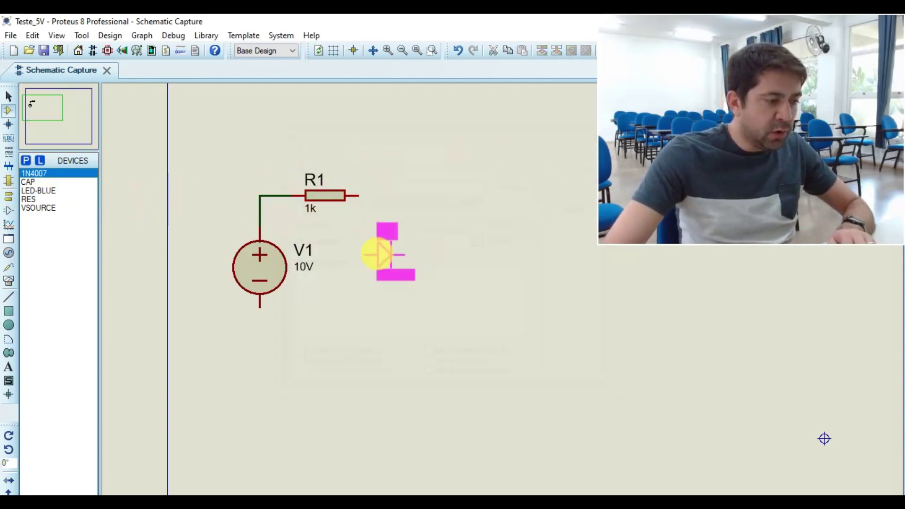
pyautogui.click(373, 255)
# Rotate diode D1 clockwise three times so its cathode points up, and wire the cathode to R1's free pin.
pyautogui.rightClick(396, 255)
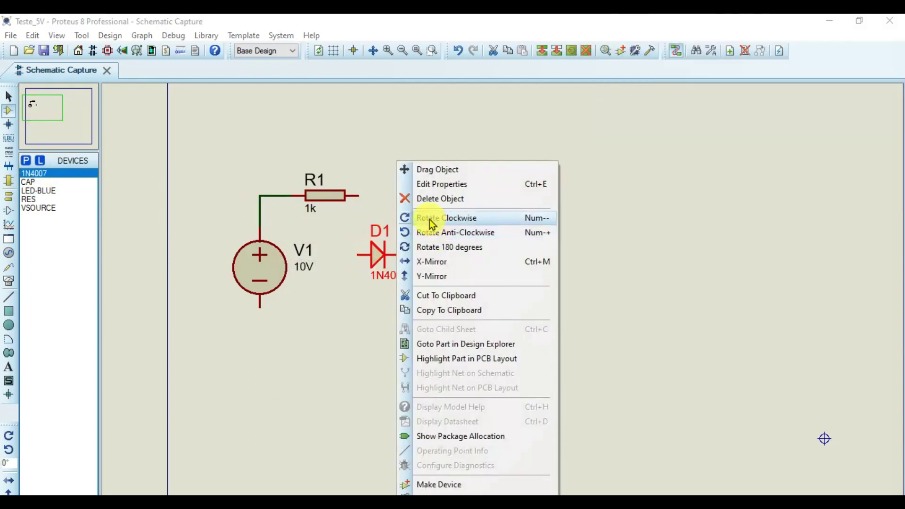
pyautogui.click(431, 218)
pyautogui.rightClick(392, 254)
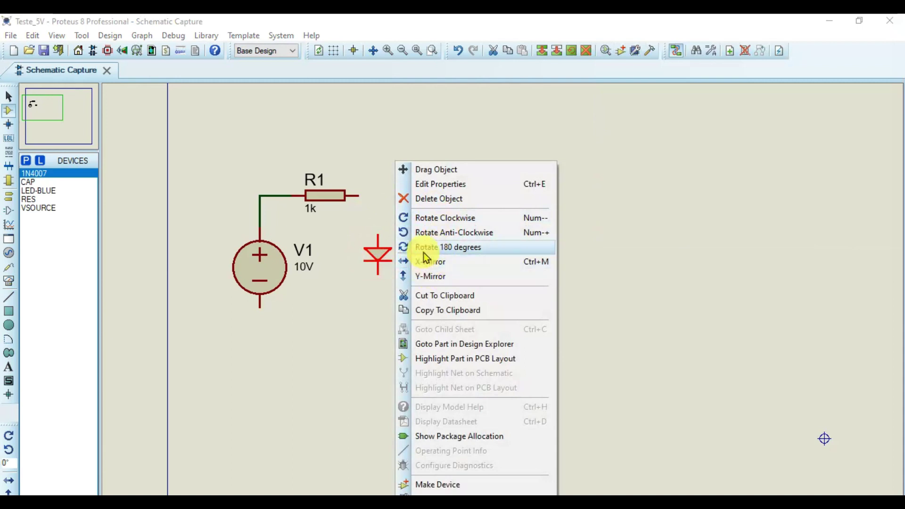
pyautogui.click(427, 218)
pyautogui.rightClick(389, 254)
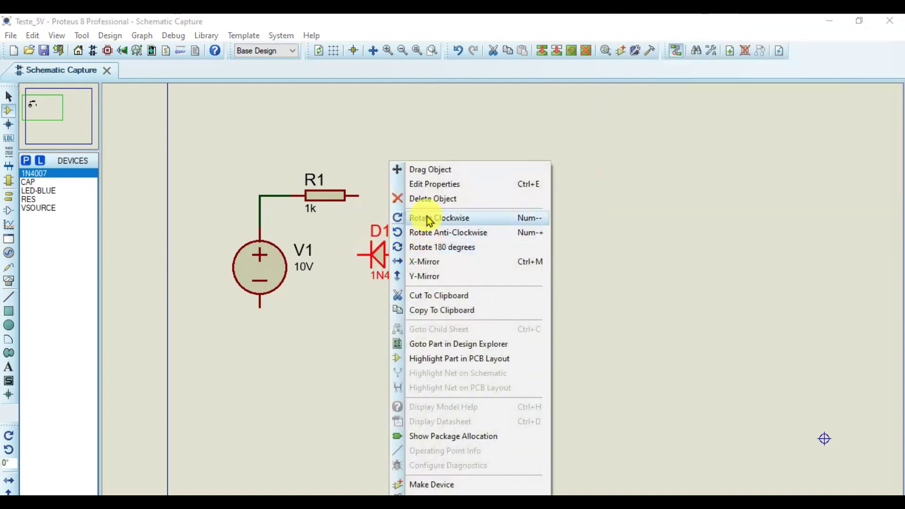
pyautogui.click(429, 219)
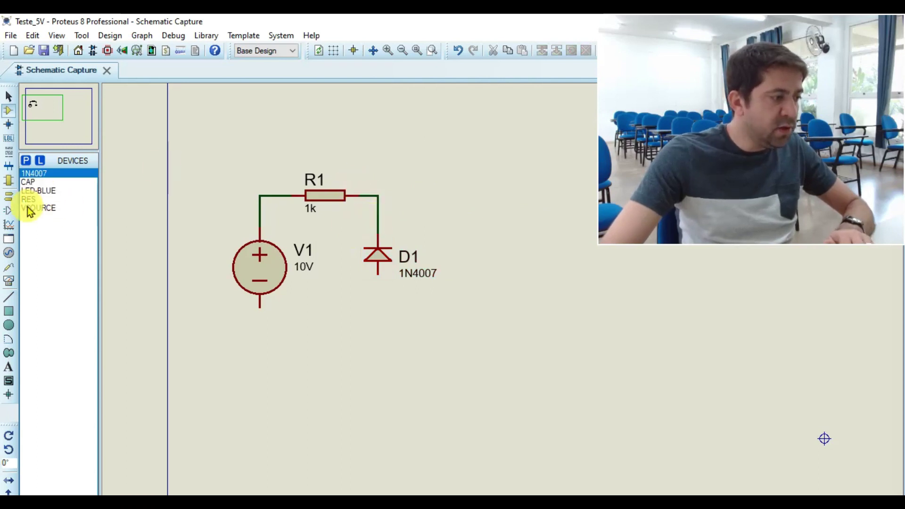
# Place a vertical LED-BLUE to the right of diode D1.
pyautogui.click(36, 191)
pyautogui.click(456, 219)
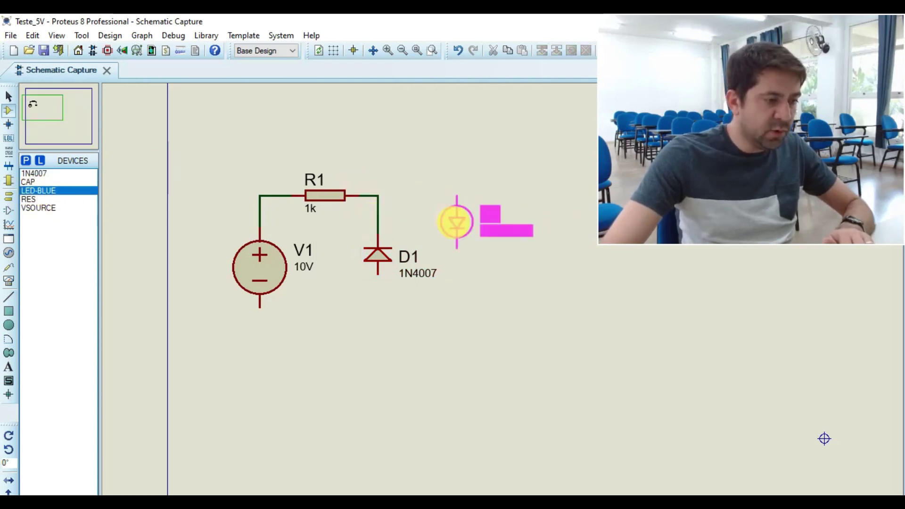
pyautogui.click(457, 235)
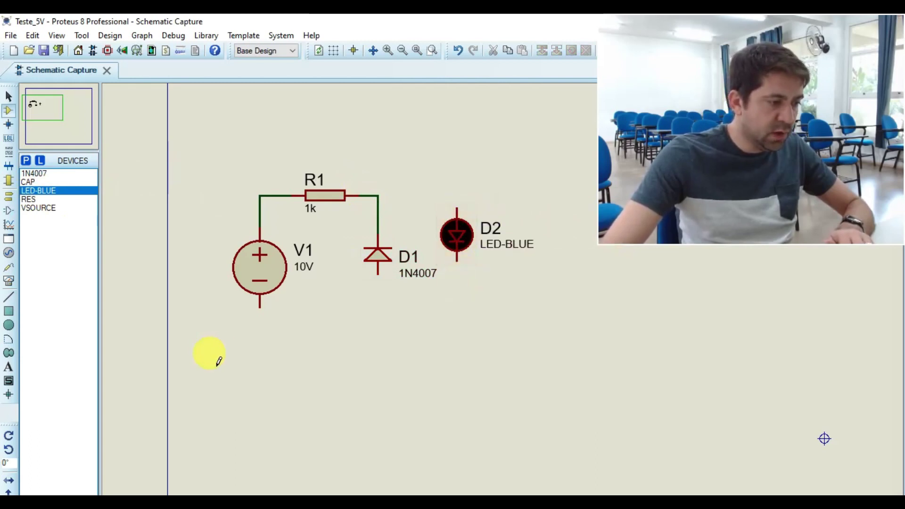
# Place a second RES resistor below and to the right of D1 and wire its left pin to V1's negative terminal.
pyautogui.click(419, 309)
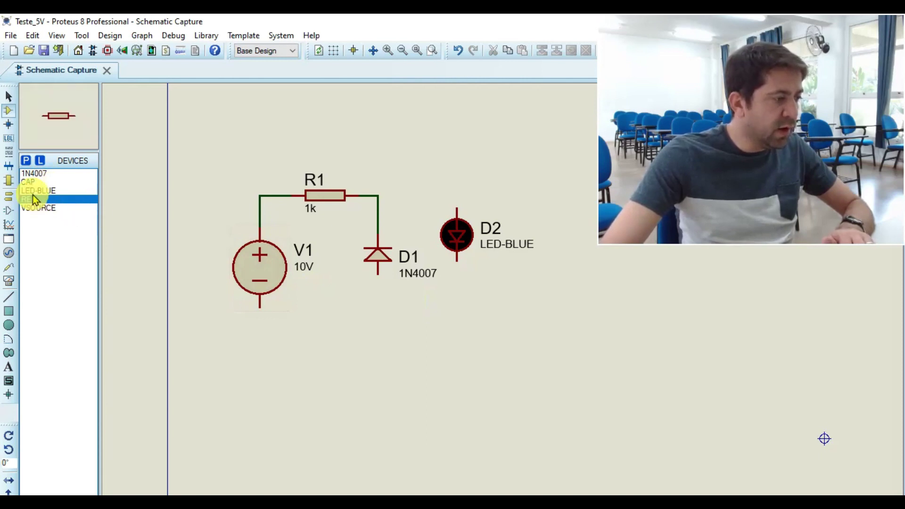
pyautogui.click(427, 310)
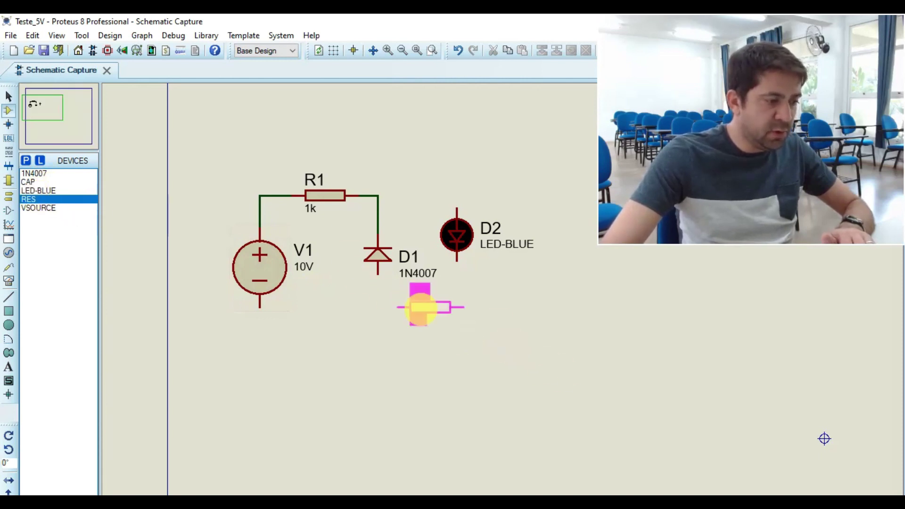
pyautogui.click(422, 320)
pyautogui.click(261, 306)
pyautogui.click(391, 318)
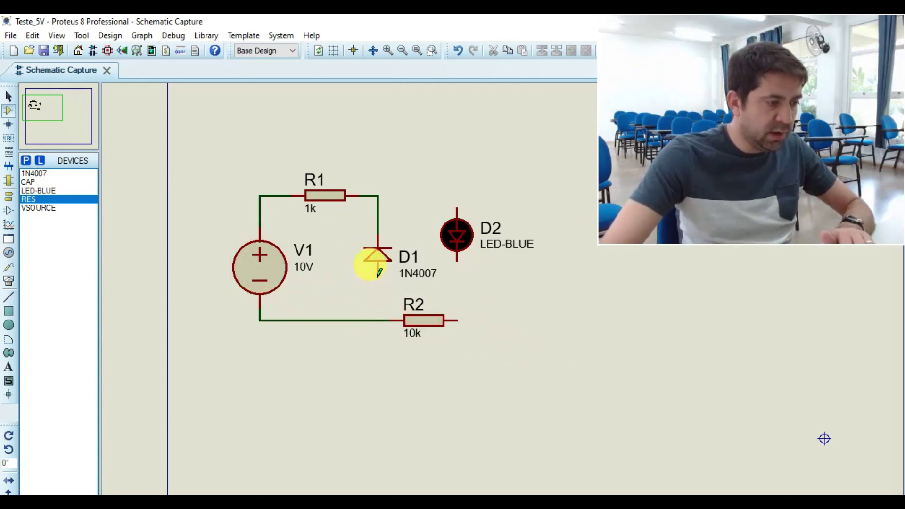
# Shift LED D2 slightly right and wire it between R2's free pin and the R1–D1 node, with D1's anode joined to the bottom wire.
pyautogui.moveTo(461, 234); pyautogui.dragTo(481, 236)
pyautogui.click(477, 260)
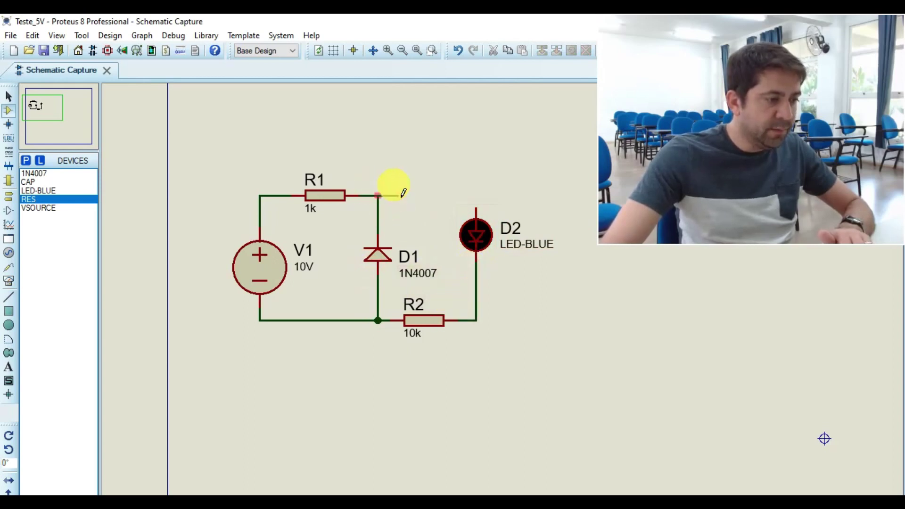
pyautogui.click(476, 209)
# Select the whole circuit and move it down and to the right to free space beside V1.
pyautogui.moveTo(285, 209); pyautogui.dragTo(558, 349)
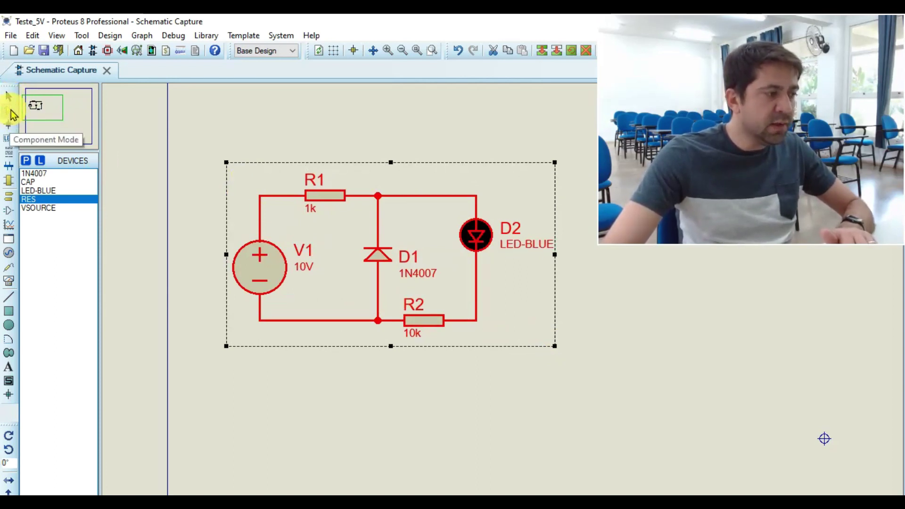
pyautogui.moveTo(305, 236); pyautogui.dragTo(351, 268)
pyautogui.click(250, 241)
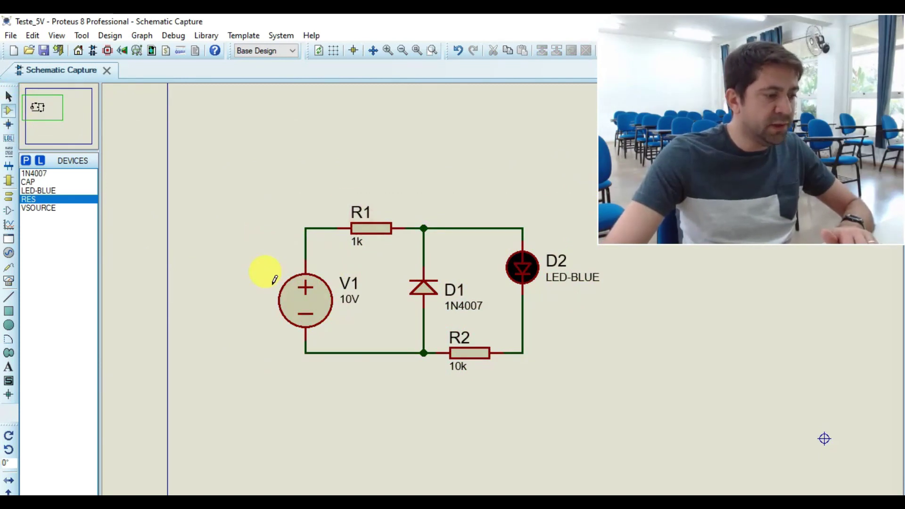
# Place a CAP capacitor to the left of V1, rotate it clockwise to vertical, and align it beside the source.
pyautogui.click(29, 182)
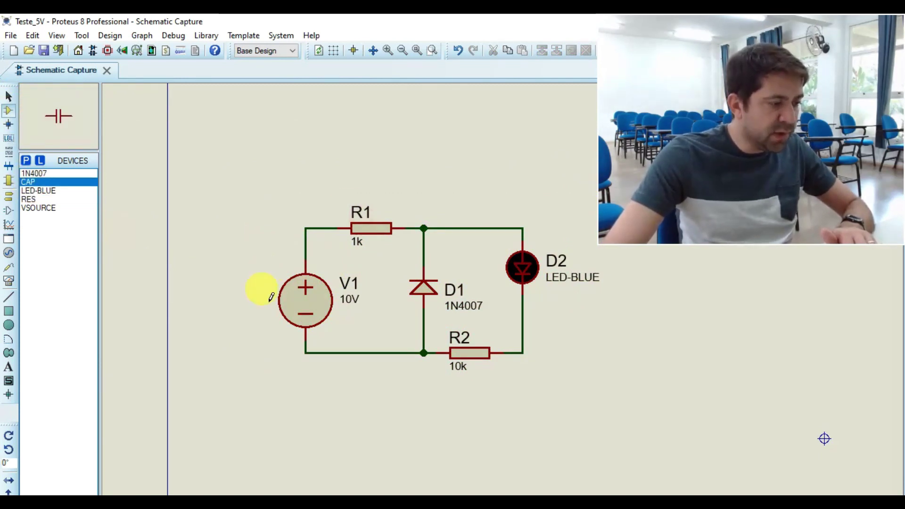
pyautogui.click(233, 286)
pyautogui.click(230, 287)
pyautogui.rightClick(249, 286)
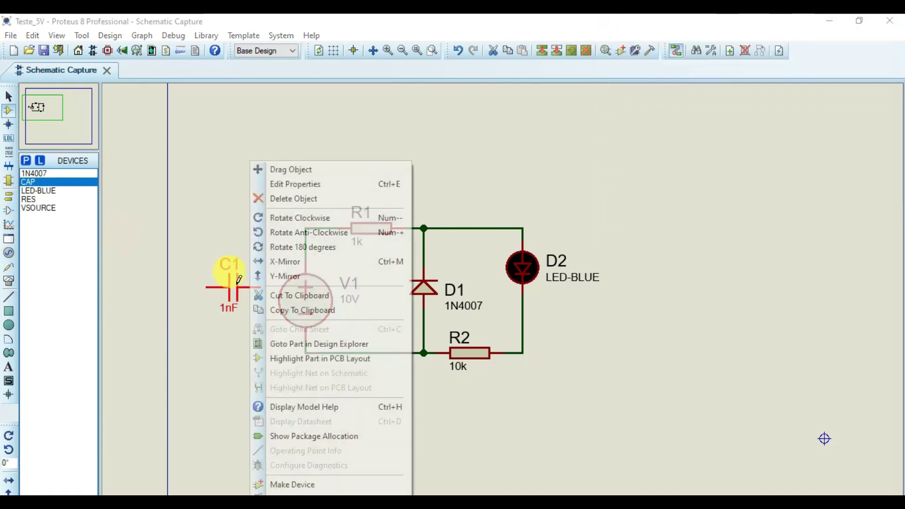
pyautogui.click(304, 222)
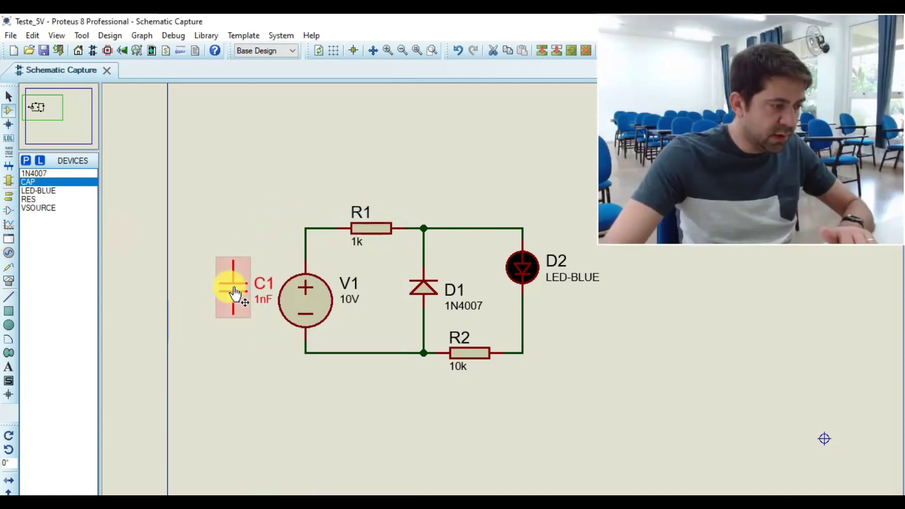
pyautogui.moveTo(233, 288); pyautogui.dragTo(227, 295)
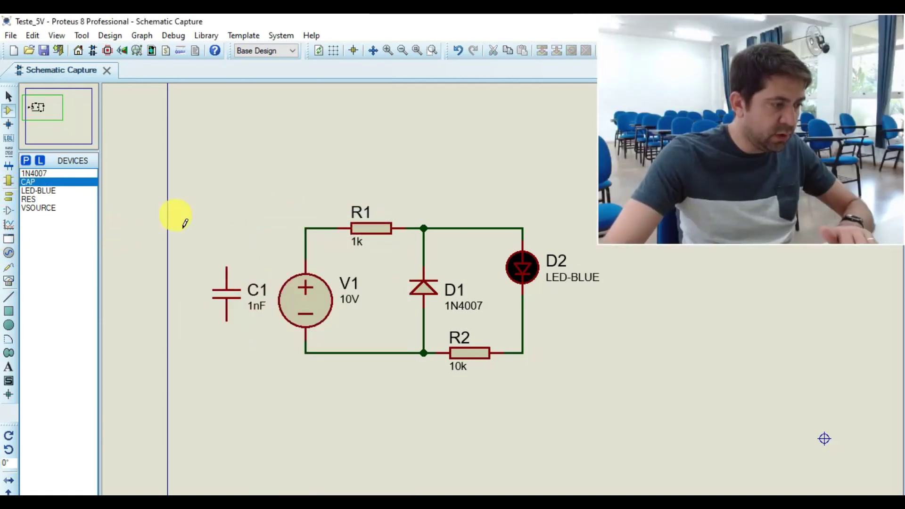
# Wire capacitor C1 in parallel with V1, joining its pins to the top and bottom wires.
pyautogui.click(233, 268)
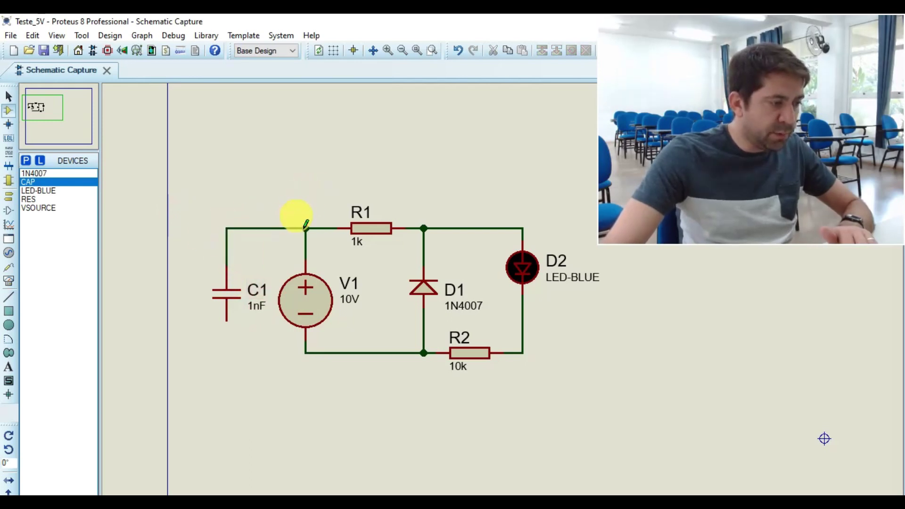
pyautogui.click(306, 227)
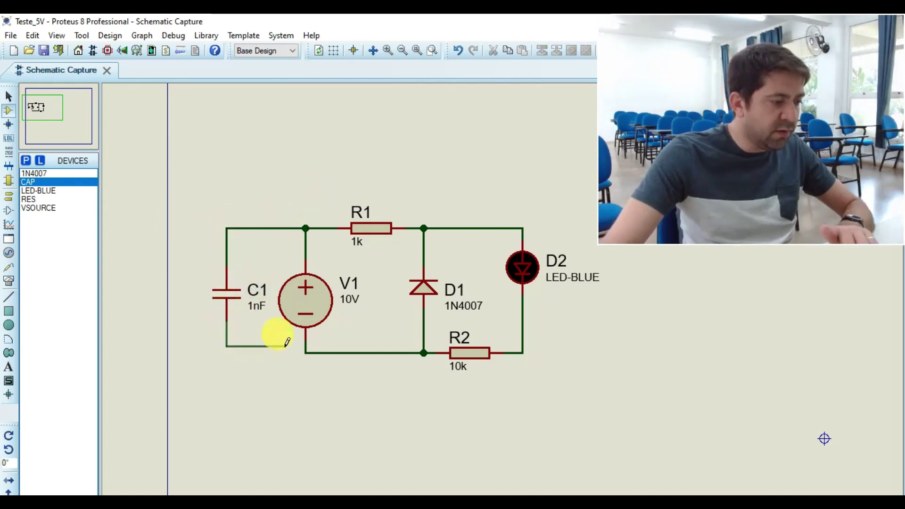
pyautogui.click(304, 352)
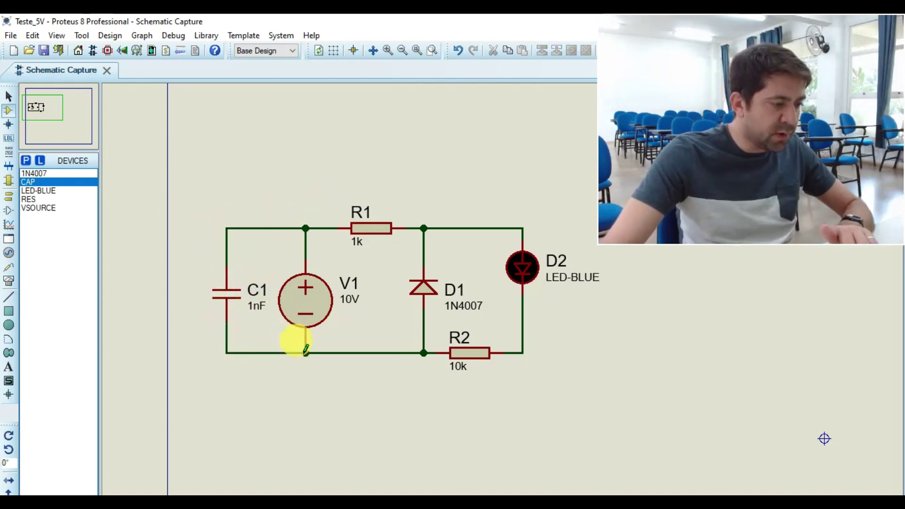
# Set the capacitance of C1 to 100nF.
pyautogui.doubleClick(235, 304)
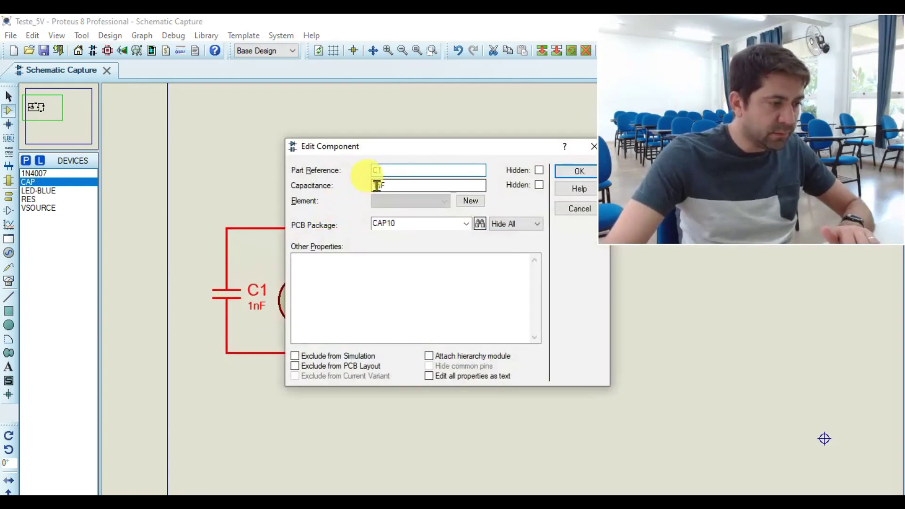
pyautogui.click(377, 185)
pyautogui.write('00')
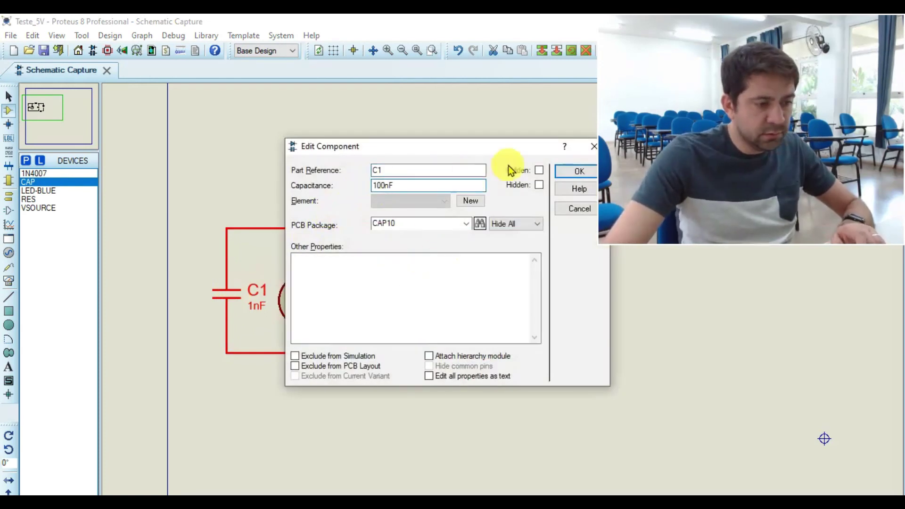
pyautogui.click(576, 172)
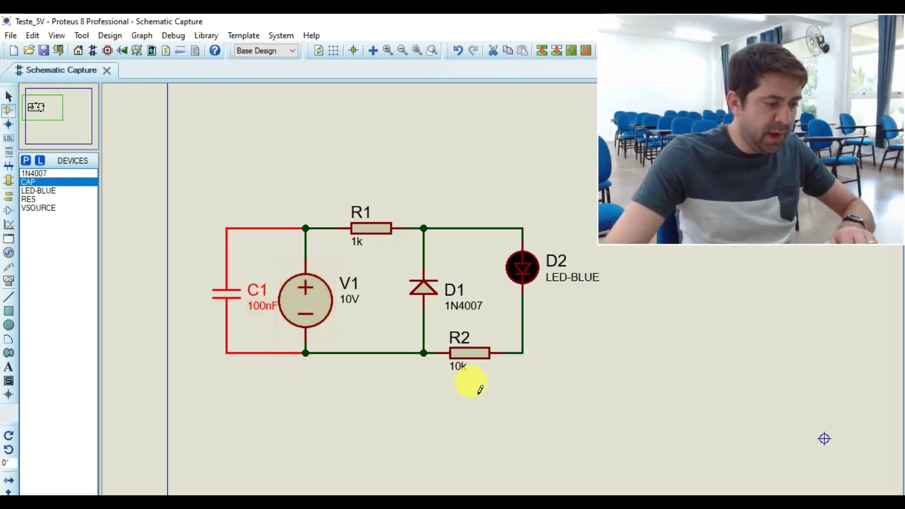
# Set the resistance of R2 to 1k.
pyautogui.doubleClick(478, 353)
pyautogui.click(380, 185)
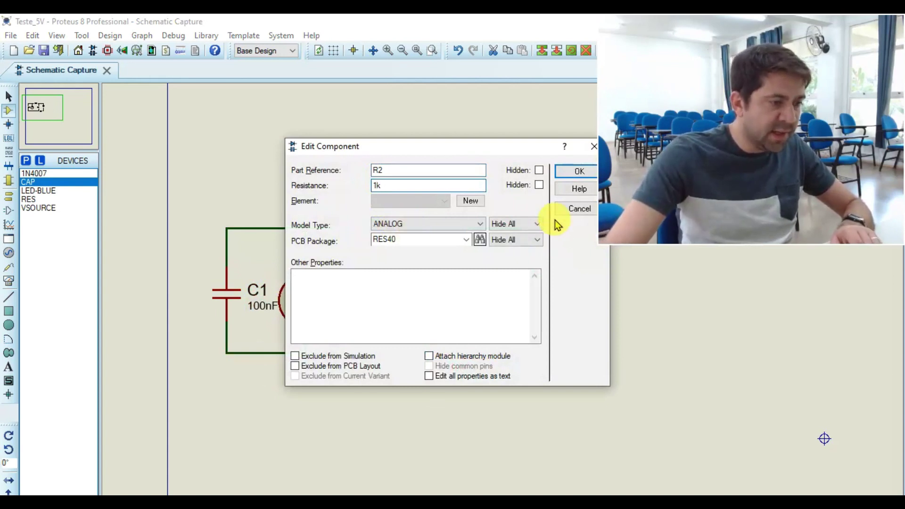
pyautogui.moveTo(513, 154); pyautogui.dragTo(429, 147)
pyautogui.click(489, 169)
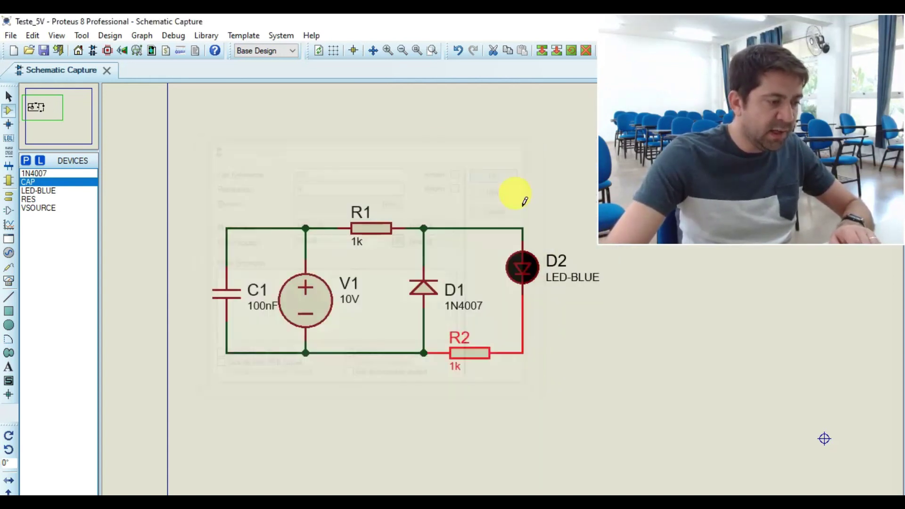
# Shift capacitor C1 slightly left, away from V1, and set the voltage of source V1 to 20V.
pyautogui.click(222, 289)
pyautogui.moveTo(222, 289); pyautogui.dragTo(215, 291)
pyautogui.doubleClick(318, 309)
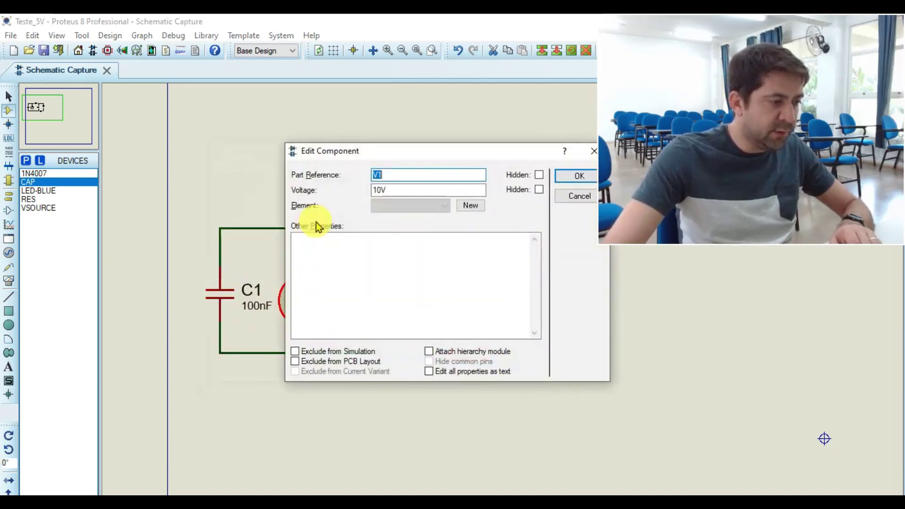
pyautogui.moveTo(375, 190); pyautogui.dragTo(381, 190)
pyautogui.press('BackSpace')
pyautogui.write('2')
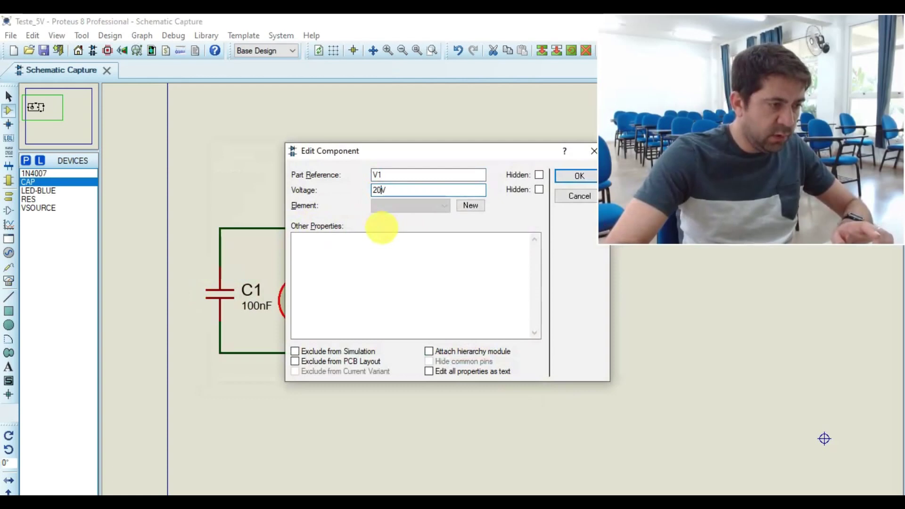
pyautogui.click(576, 175)
# Nudge source V1 slightly upward and move LED D2 down until it is level with diode D1.
pyautogui.moveTo(307, 299); pyautogui.dragTo(307, 293)
pyautogui.click(299, 238)
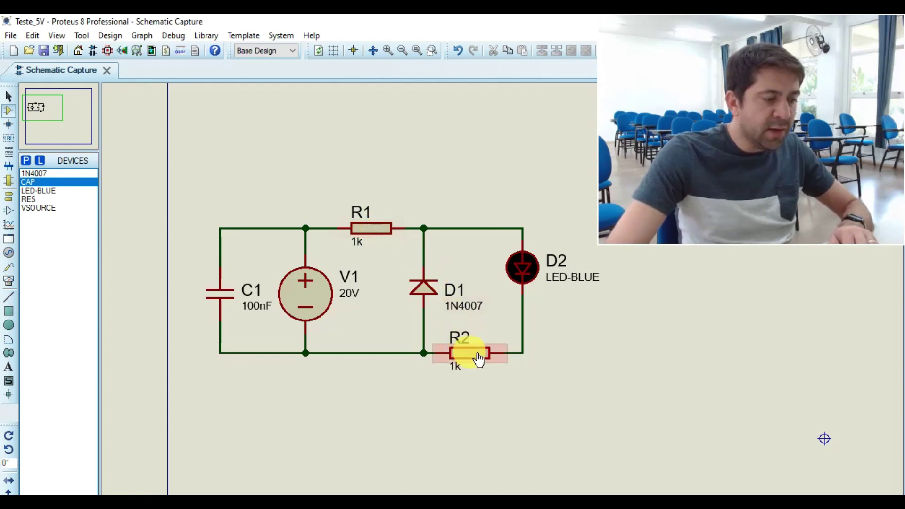
pyautogui.click(523, 270)
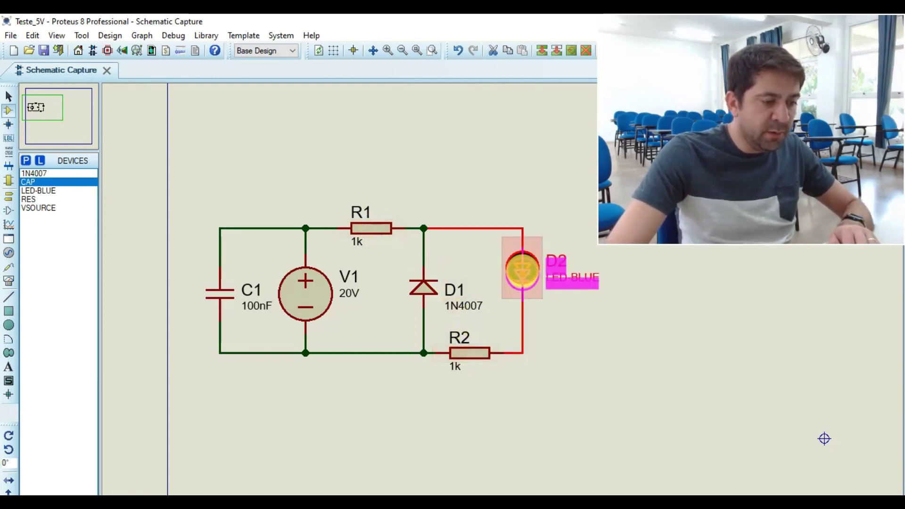
pyautogui.moveTo(523, 269); pyautogui.dragTo(527, 289)
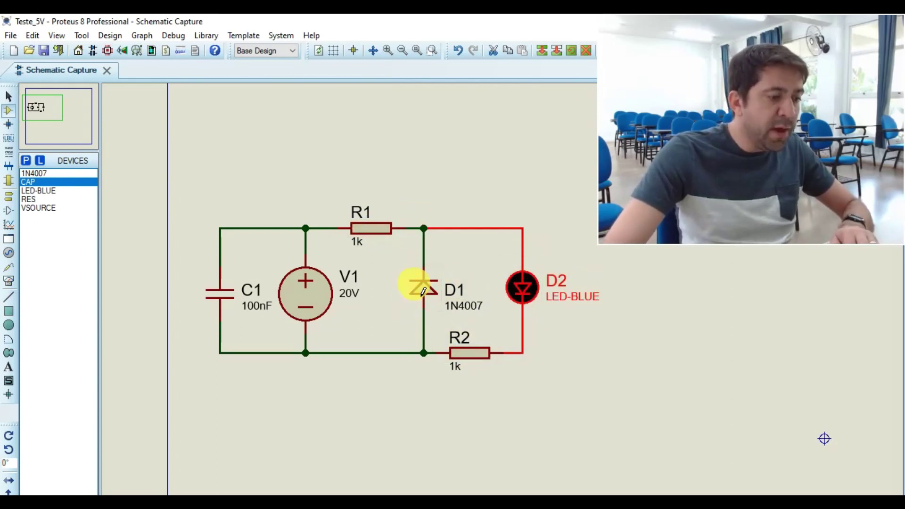
pyautogui.click(403, 377)
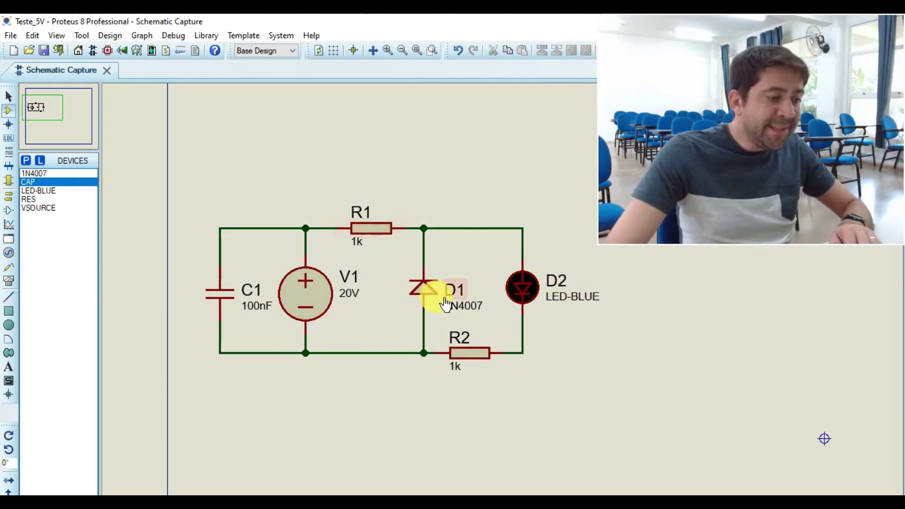
# Run the circuit simulation to check LED D2, and stop it.
pyautogui.click(418, 296)
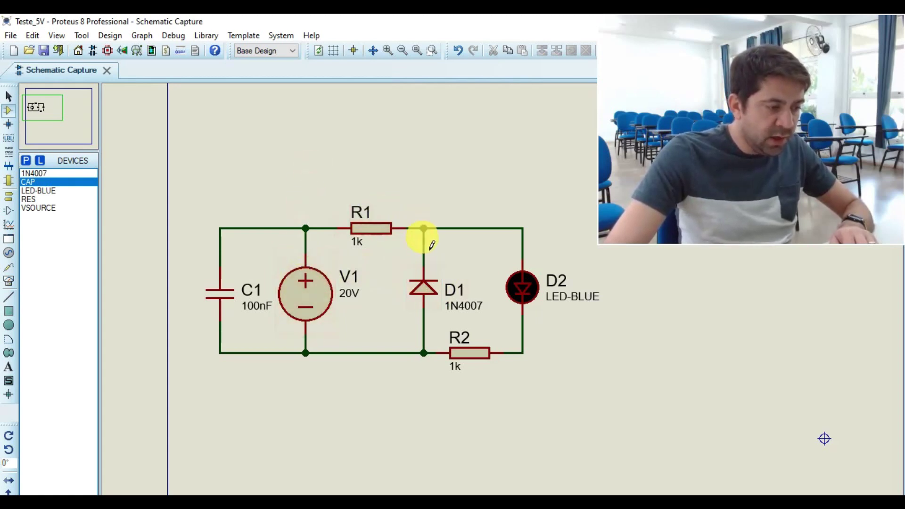
pyautogui.click(422, 228)
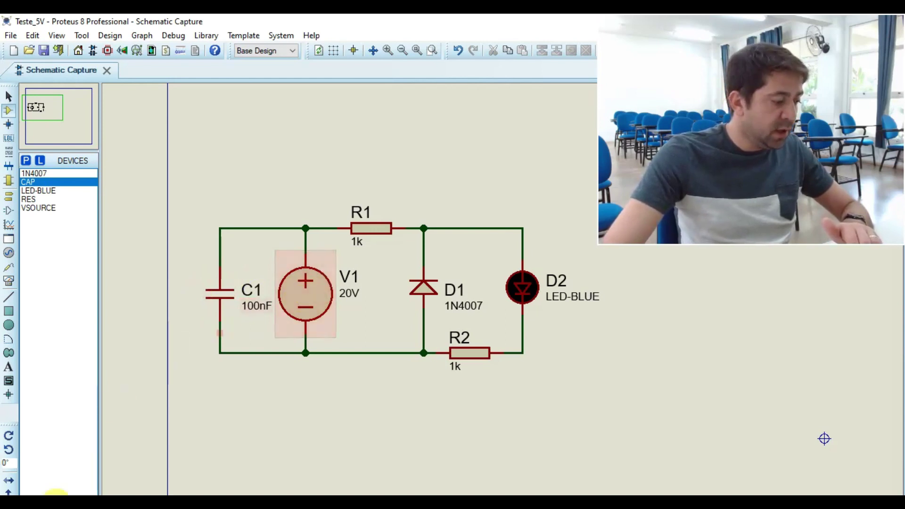
pyautogui.click(8, 463)
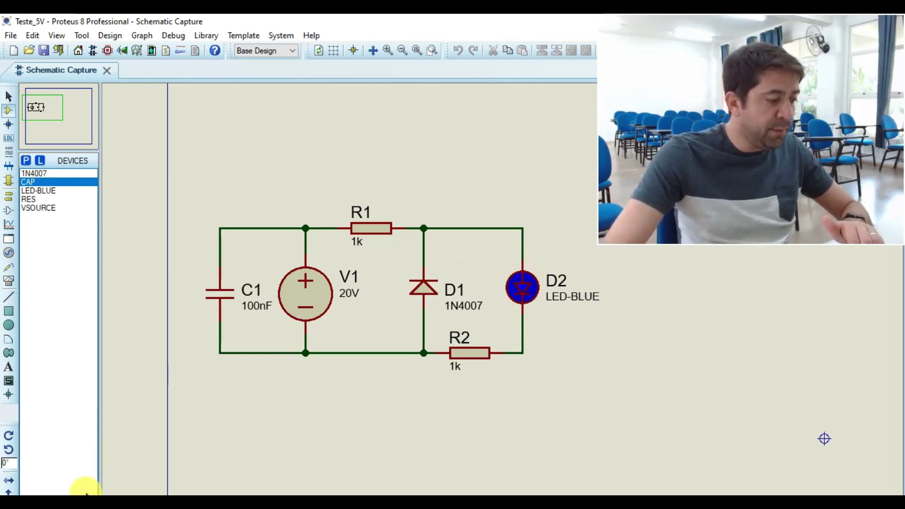
pyautogui.click(80, 506)
# Set the forward voltage of LED D2 to 2V.
pyautogui.doubleClick(519, 305)
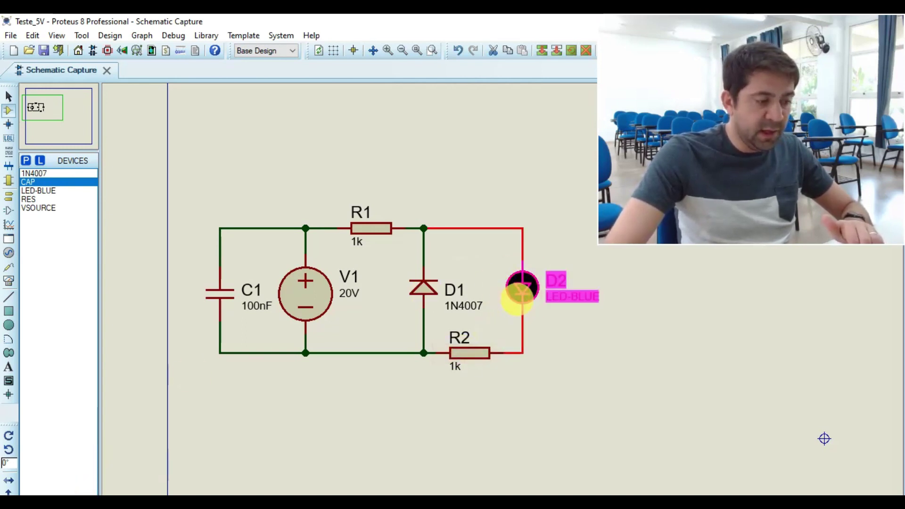
pyautogui.moveTo(463, 134); pyautogui.dragTo(361, 122)
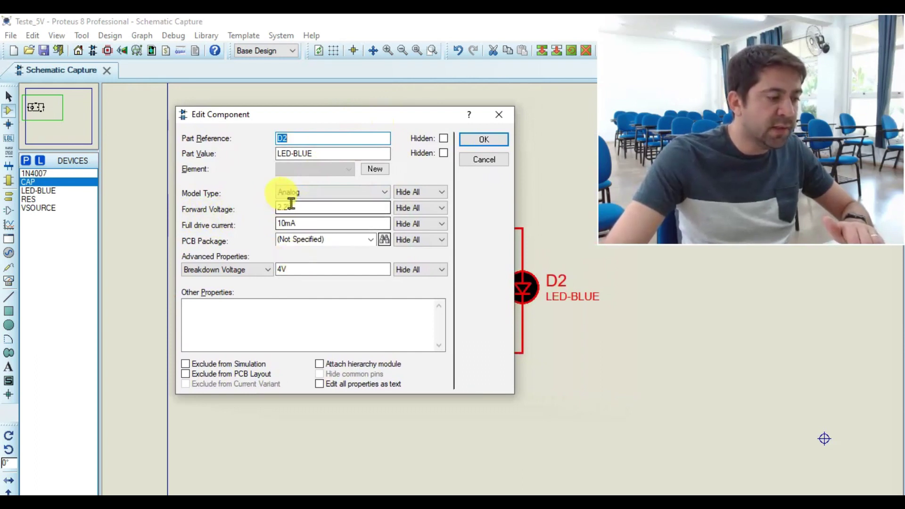
pyautogui.click(288, 208)
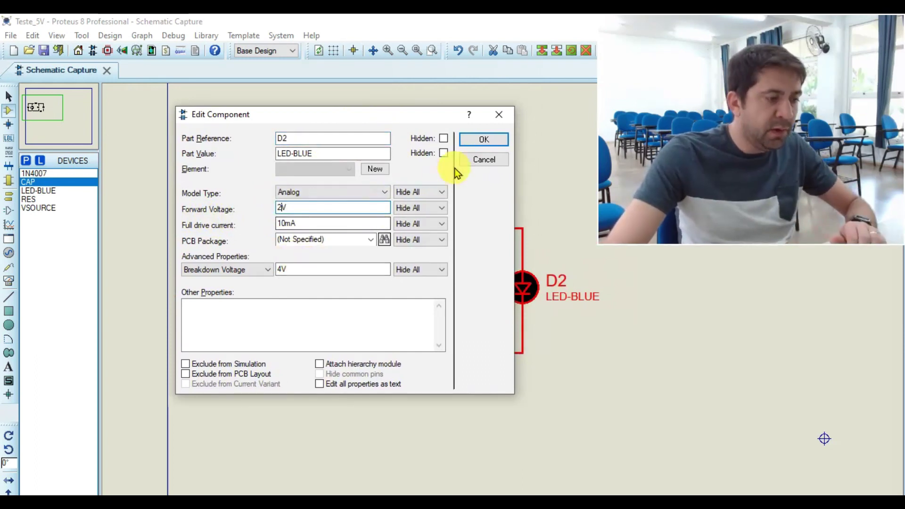
pyautogui.click(476, 141)
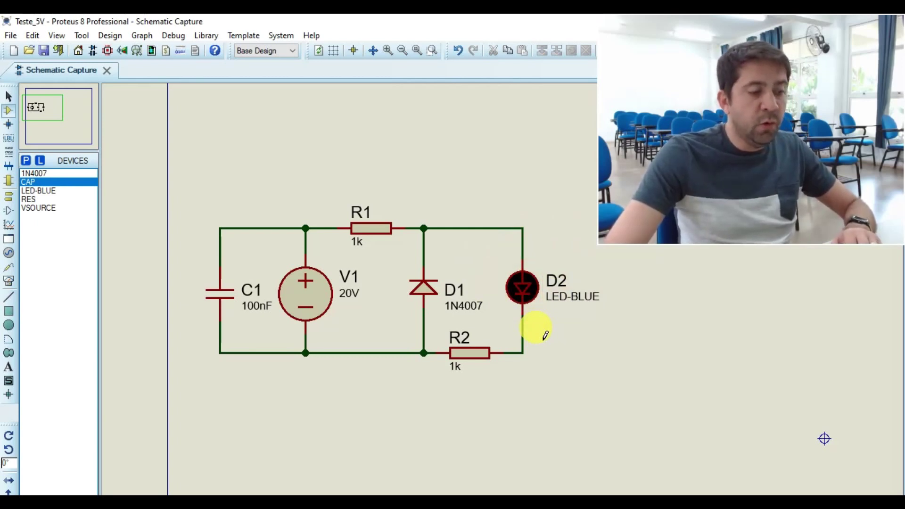
# Review the forward voltage, full drive current and breakdown voltage in the properties of LED D2.
pyautogui.click(529, 279)
pyautogui.click(529, 280)
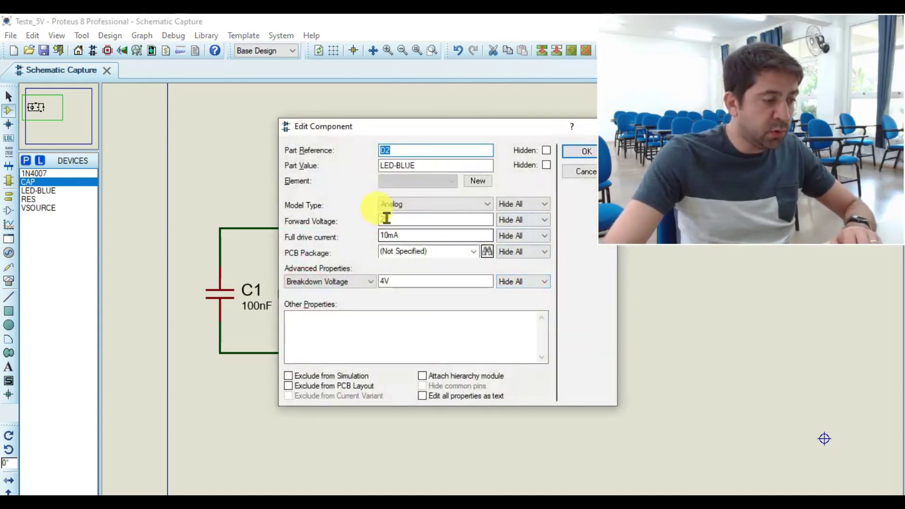
pyautogui.moveTo(431, 132); pyautogui.dragTo(343, 132)
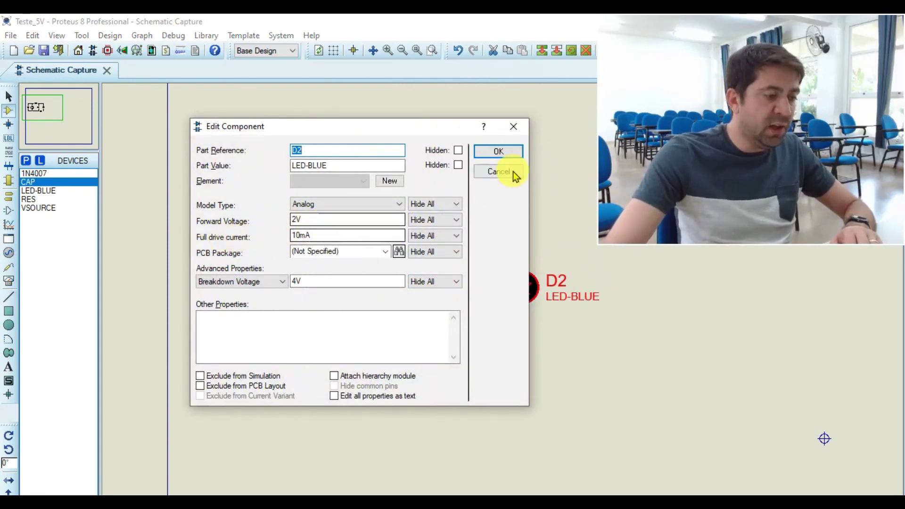
pyautogui.click(511, 155)
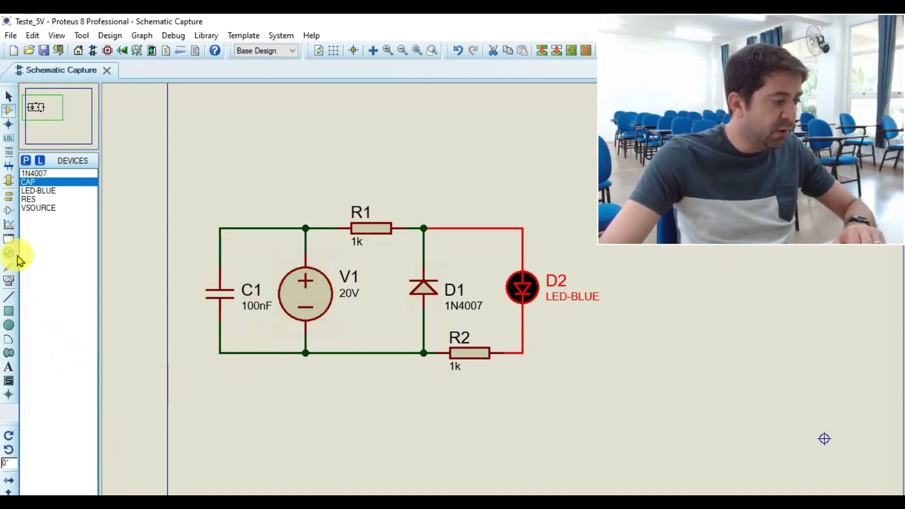
pyautogui.click(11, 283)
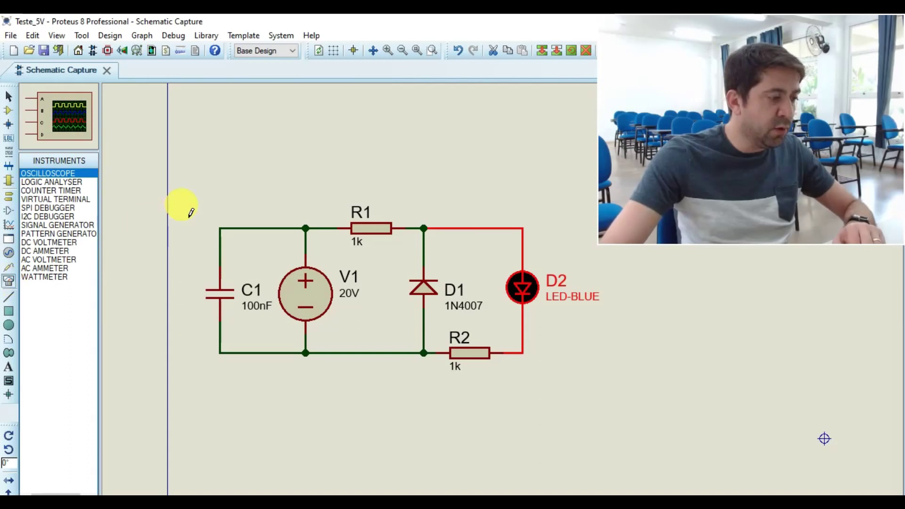
pyautogui.scroll(-1, 427, 286)
pyautogui.scroll(2, 307, 245)
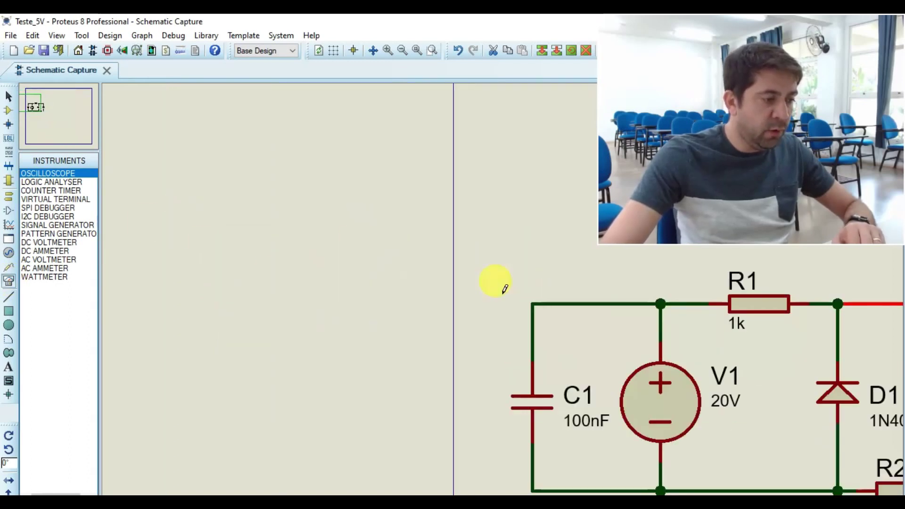
pyautogui.scroll(-3, 506, 288)
pyautogui.moveTo(503, 281); pyautogui.dragTo(678, 372)
pyautogui.moveTo(572, 334); pyautogui.dragTo(693, 364)
pyautogui.scroll(-2, 572, 324)
pyautogui.scroll(2, 499, 289)
pyautogui.scroll(1, 437, 304)
pyautogui.click(380, 307)
pyautogui.click(383, 309)
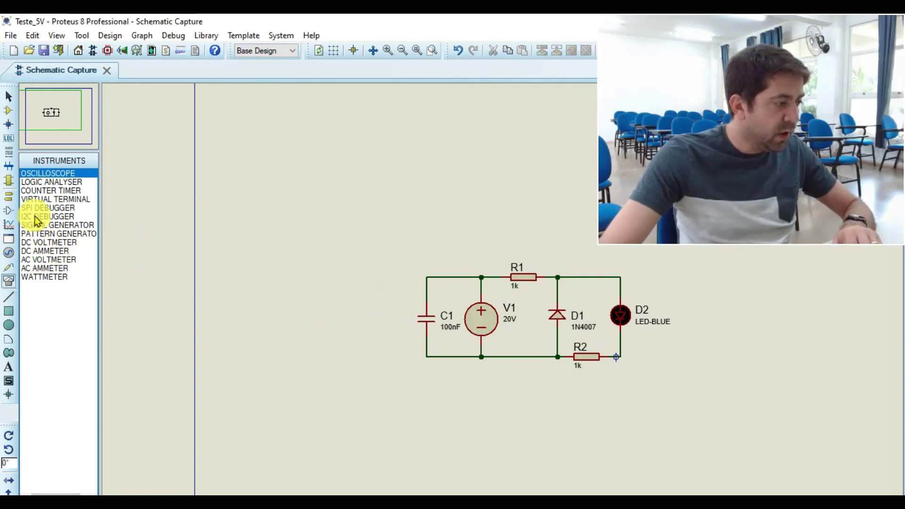
# Place a voltage probe on the upper wire at the corner above capacitor C1.
pyautogui.click(9, 270)
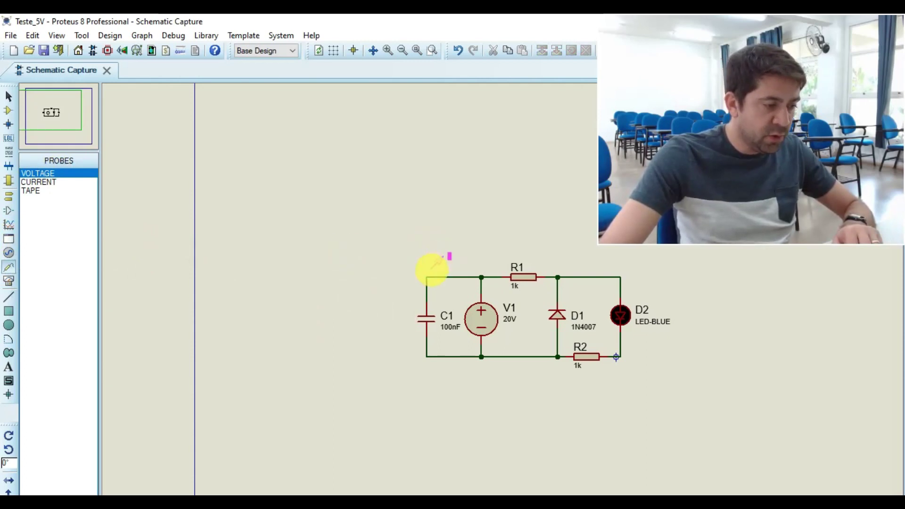
pyautogui.scroll(3, 430, 273)
pyautogui.click(503, 268)
pyautogui.scroll(-3, 545, 283)
pyautogui.scroll(1, 496, 283)
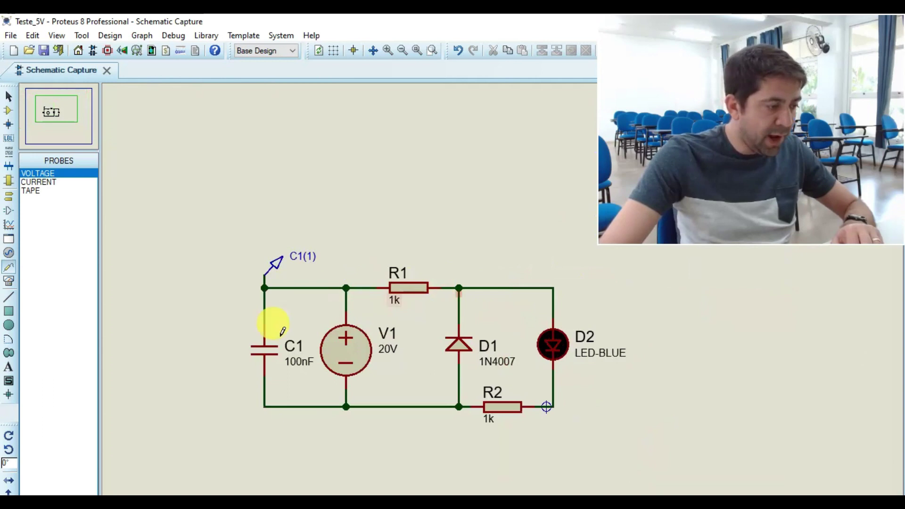
# Run the simulation, read the voltage at the probe above C1, and stop the simulation.
pyautogui.click(10, 500)
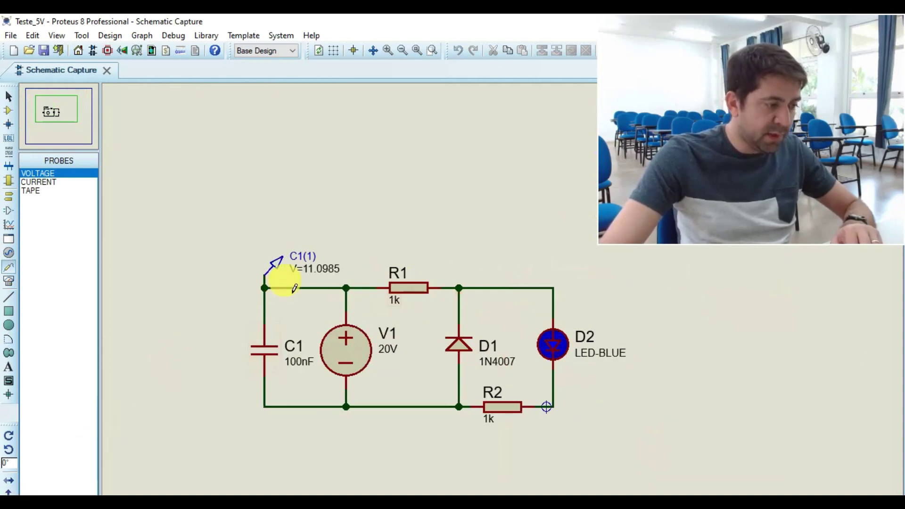
pyautogui.scroll(2, 503, 299)
pyautogui.scroll(-2, 507, 292)
pyautogui.scroll(2, 512, 293)
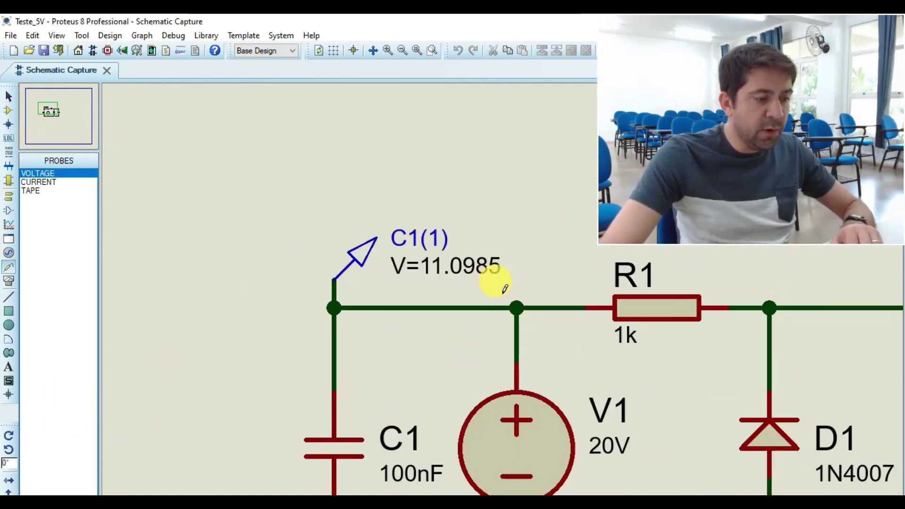
pyautogui.scroll(-2, 475, 269)
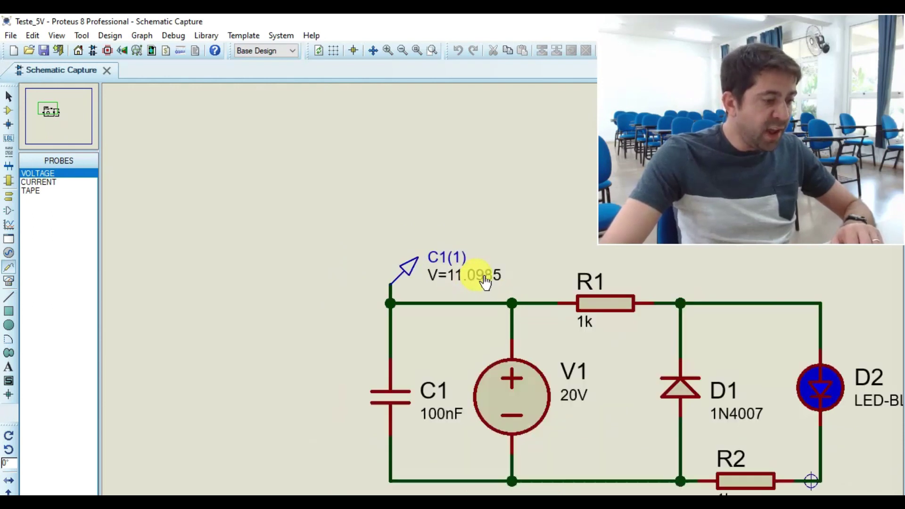
pyautogui.scroll(1, 518, 304)
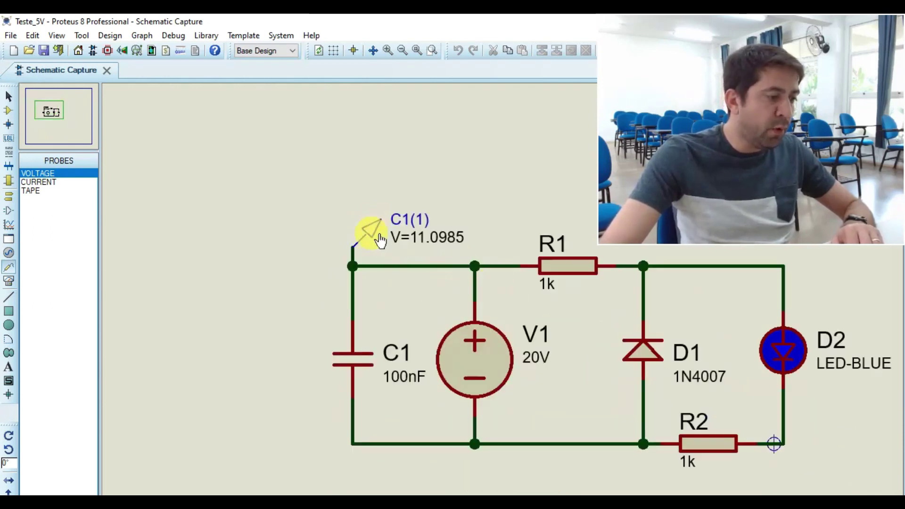
pyautogui.click(76, 486)
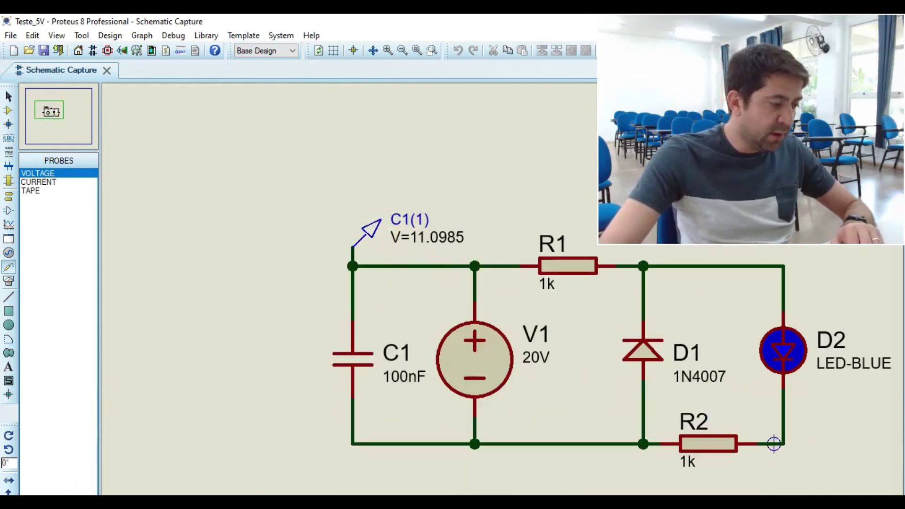
# Rename the voltage probe above C1 as V1.
pyautogui.doubleClick(406, 220)
pyautogui.write('V1')
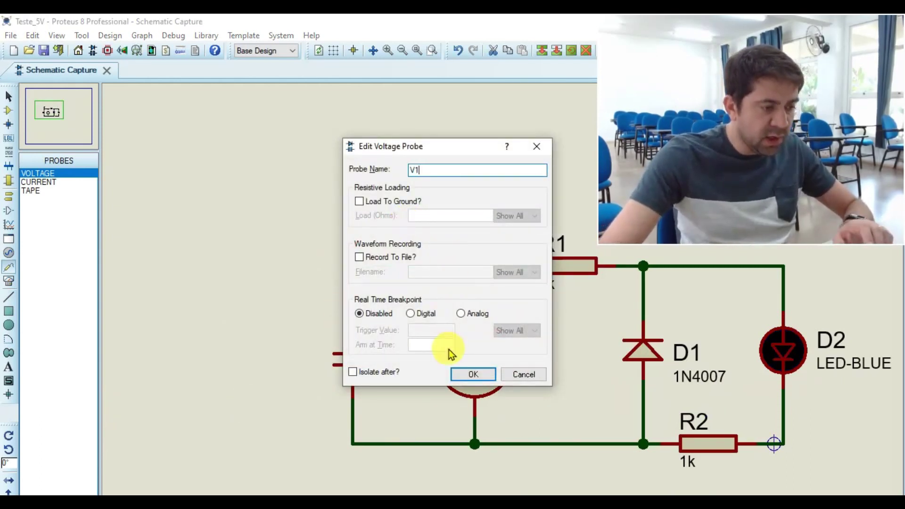
pyautogui.click(467, 374)
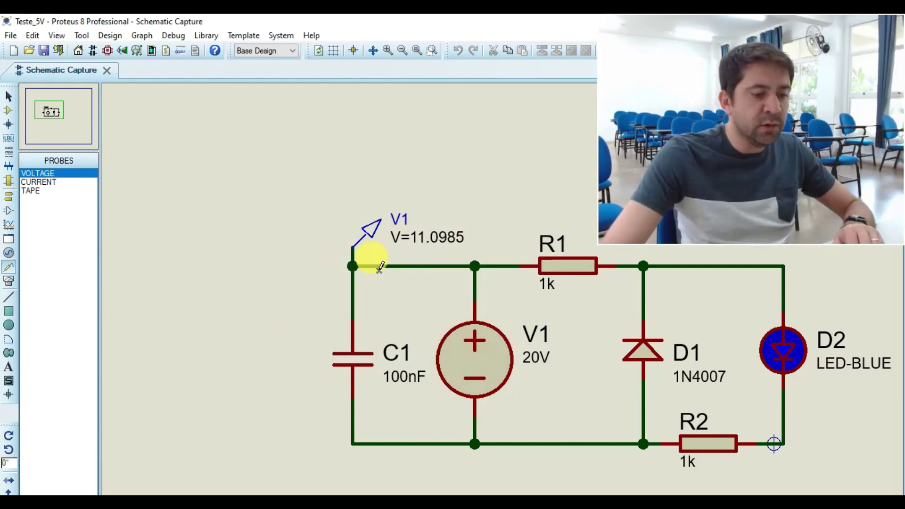
# Stop the simulation and place a GROUND terminal on the lower wire directly beneath source V1.
pyautogui.click(8, 196)
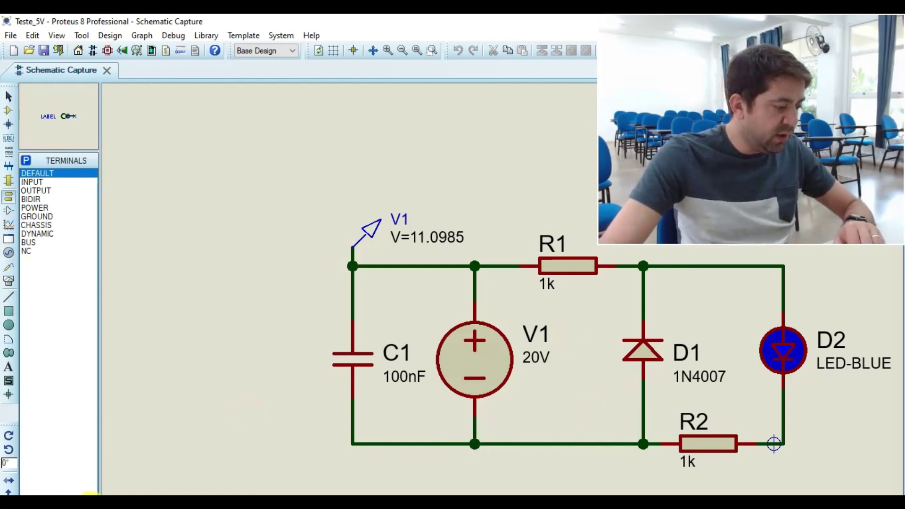
pyautogui.click(85, 493)
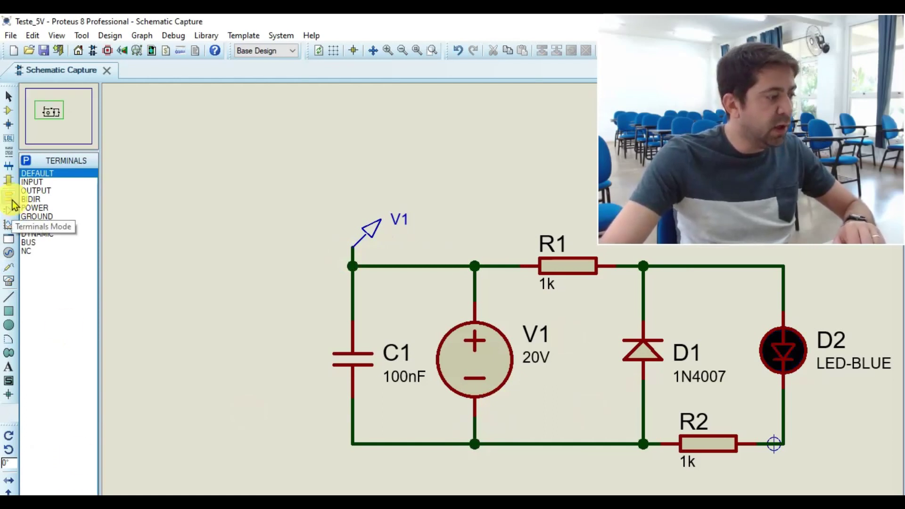
pyautogui.click(38, 216)
pyautogui.click(474, 480)
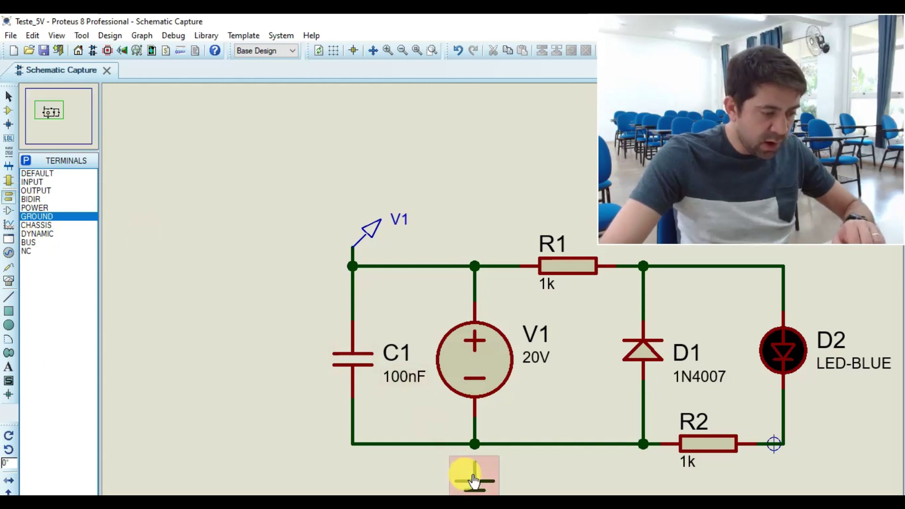
# Place a DC voltmeter above the wire junction between R1 and D1.
pyautogui.scroll(-2, 475, 441)
pyautogui.scroll(2, 507, 293)
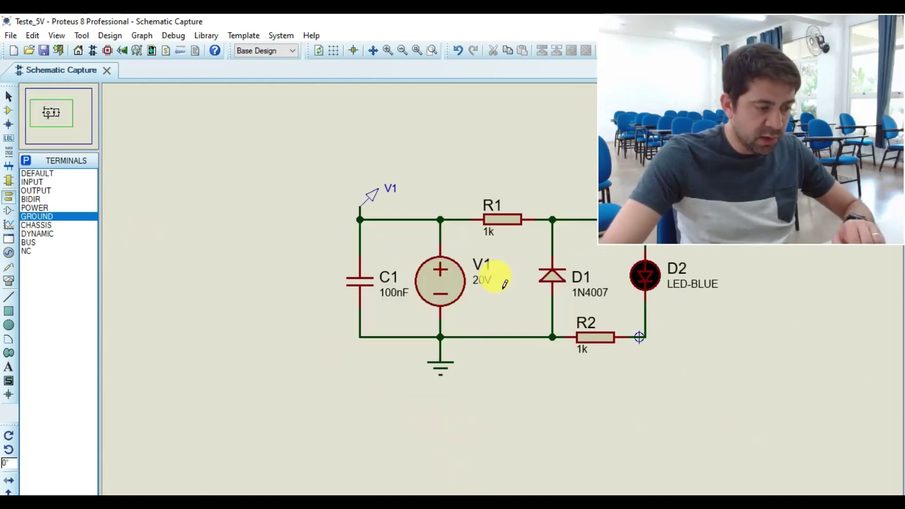
pyautogui.scroll(-2, 502, 285)
pyautogui.click(432, 50)
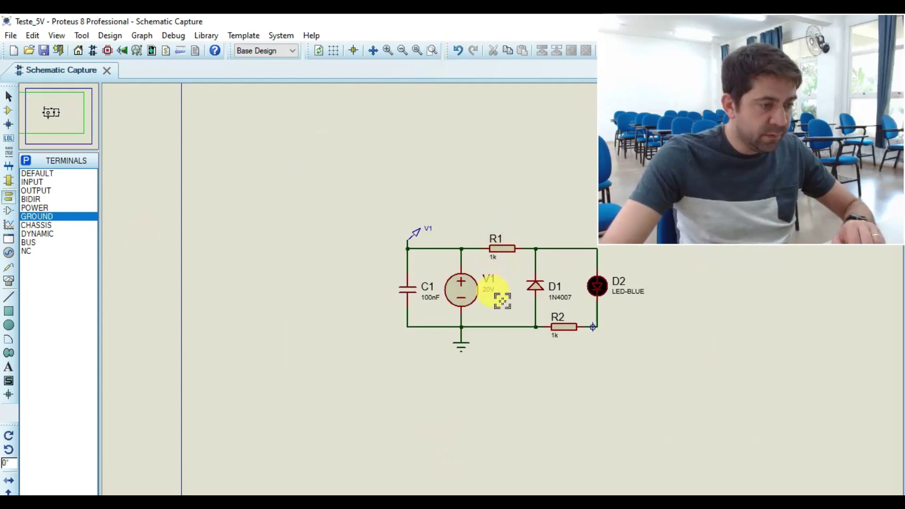
pyautogui.moveTo(383, 224); pyautogui.dragTo(701, 382)
pyautogui.scroll(-2, 518, 236)
pyautogui.scroll(1, 519, 269)
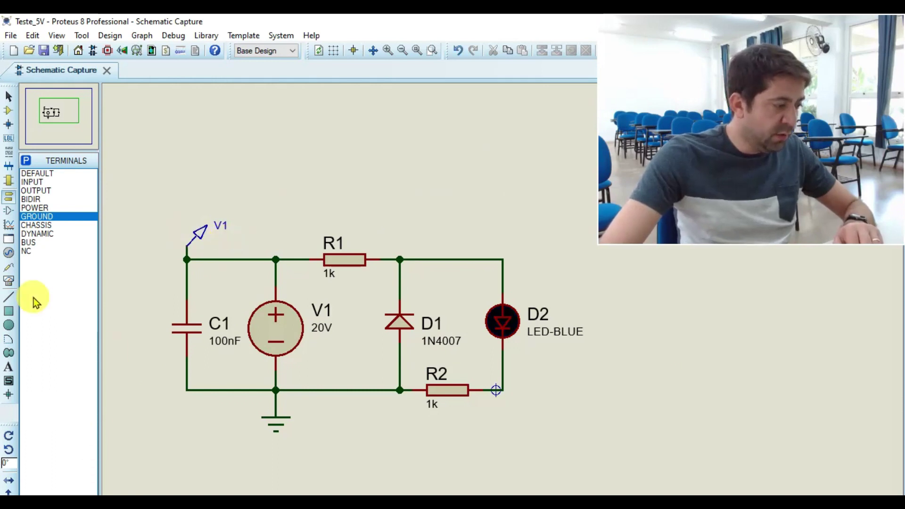
pyautogui.click(9, 284)
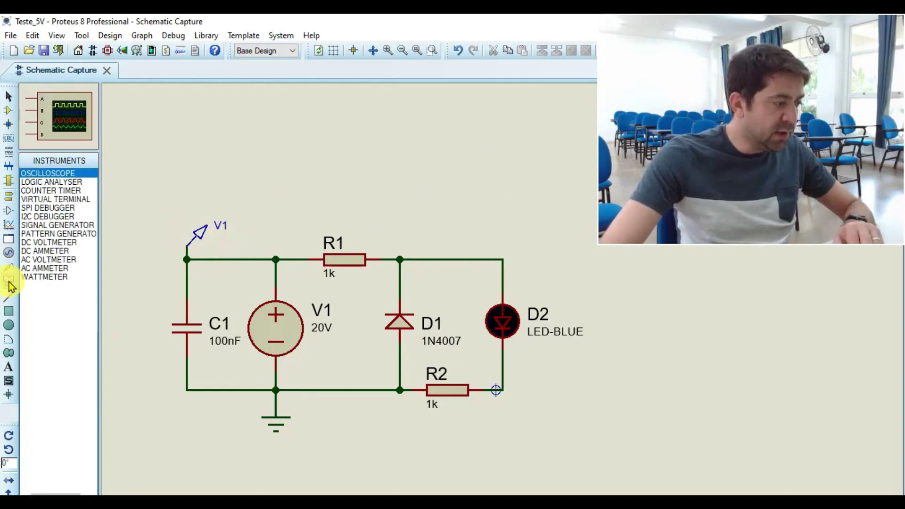
pyautogui.click(47, 242)
pyautogui.click(299, 206)
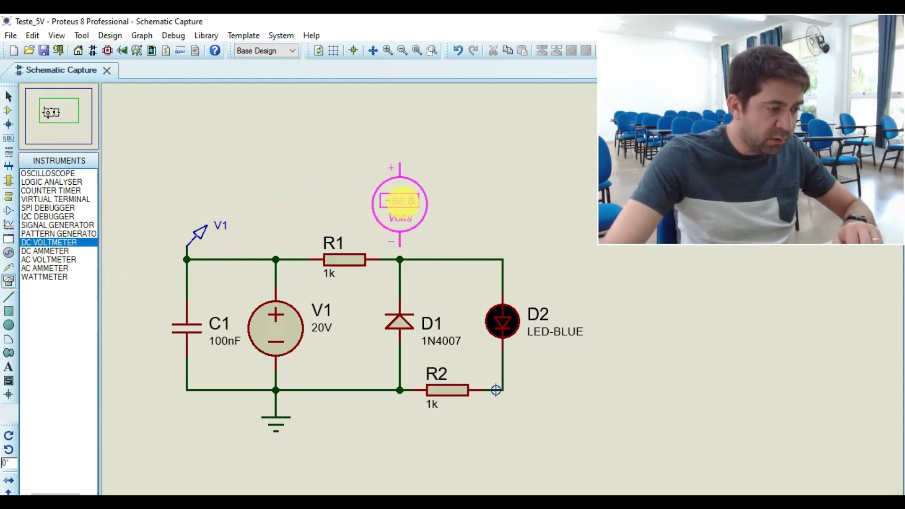
pyautogui.click(400, 196)
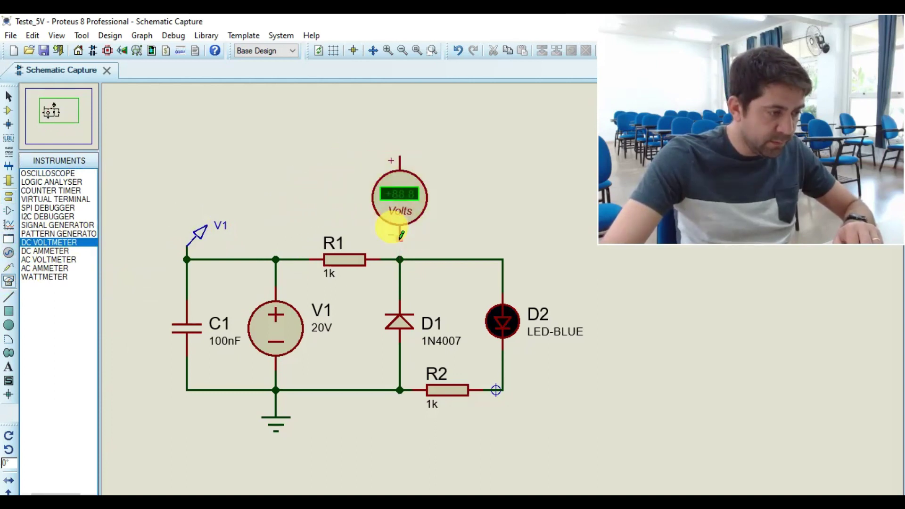
# Wire the voltmeter across R1, with its negative pin at the R1–D1 junction and its positive pin at the V1–R1 junction.
pyautogui.click(400, 258)
pyautogui.click(399, 156)
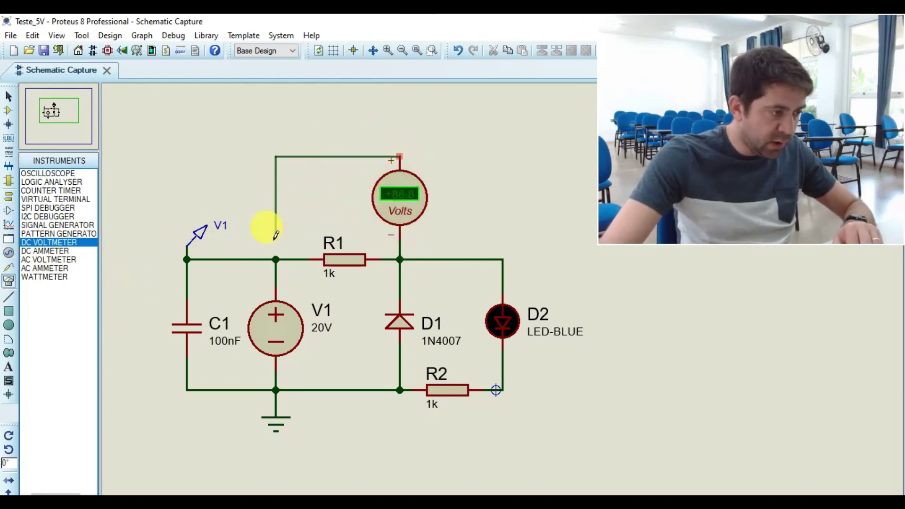
pyautogui.click(276, 258)
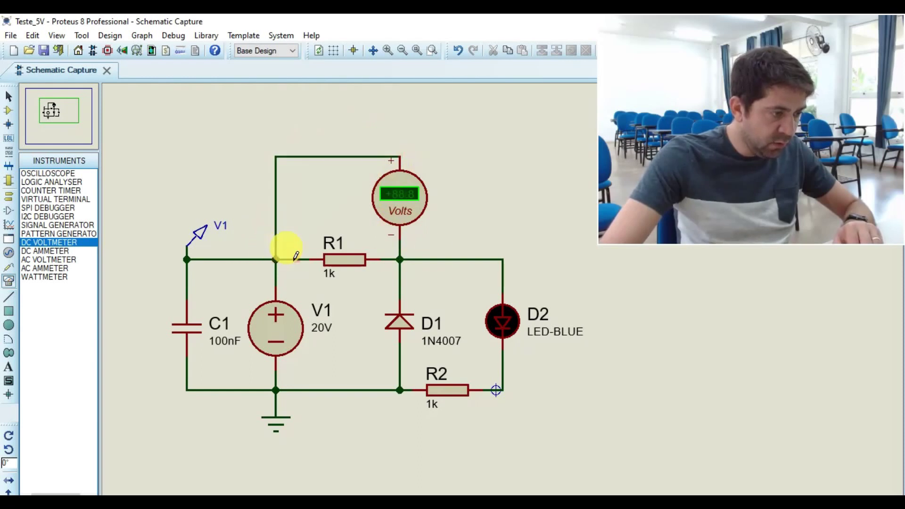
# Add and wire one DC voltmeter in parallel with LED D2 and another below R2 to measure across R2.
pyautogui.click(619, 321)
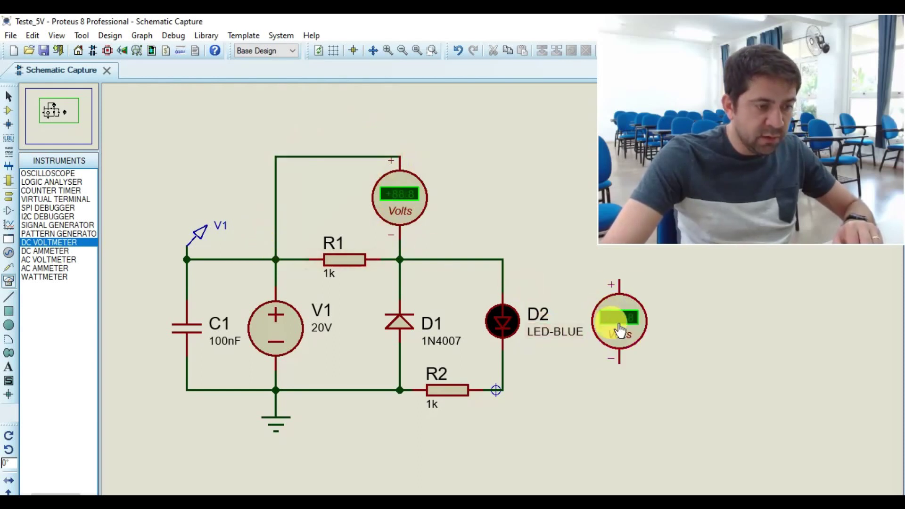
pyautogui.click(621, 278)
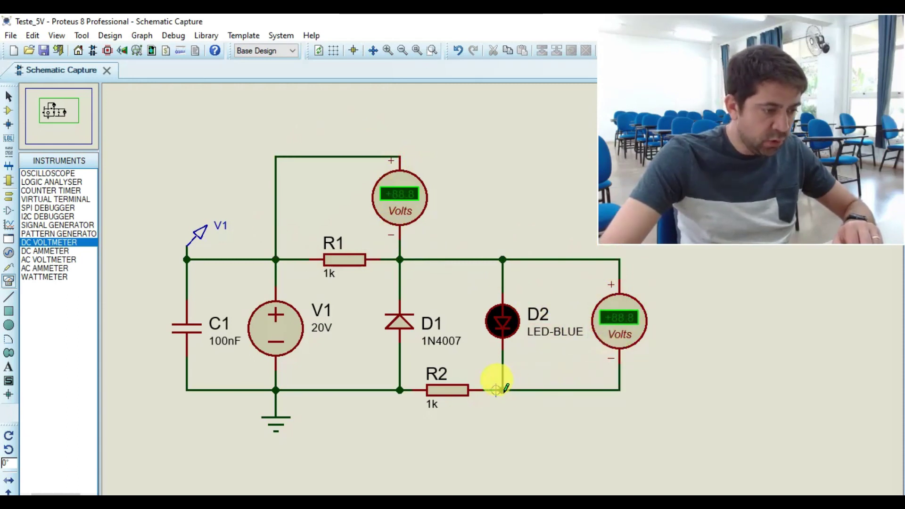
pyautogui.click(503, 435)
pyautogui.click(502, 452)
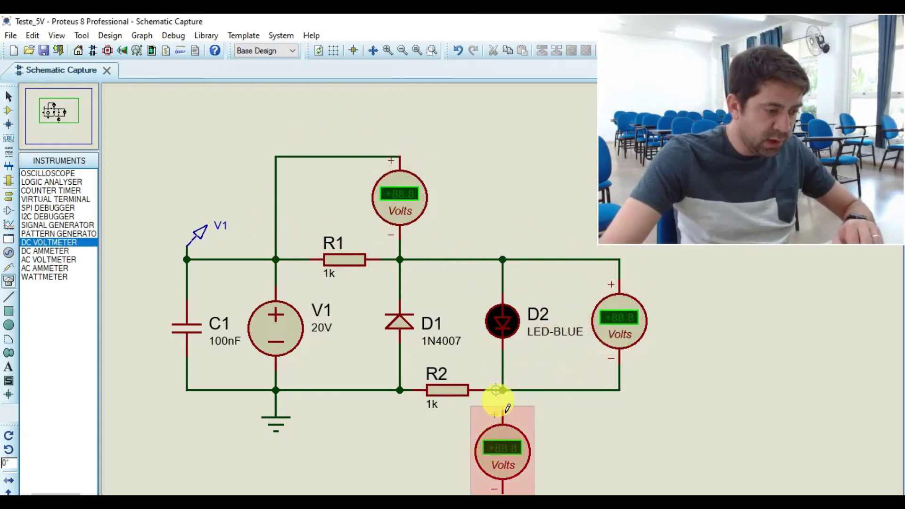
pyautogui.scroll(-2, 505, 387)
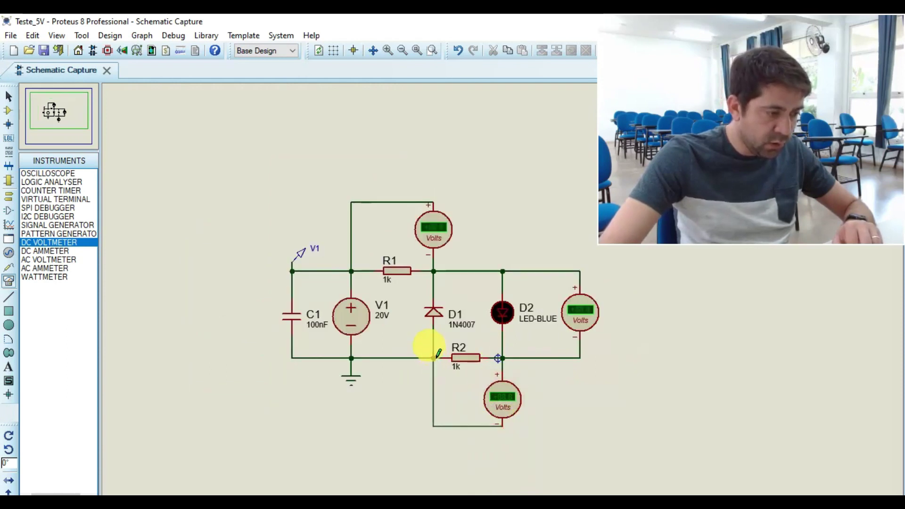
pyautogui.scroll(1, 472, 302)
pyautogui.scroll(-1, 575, 277)
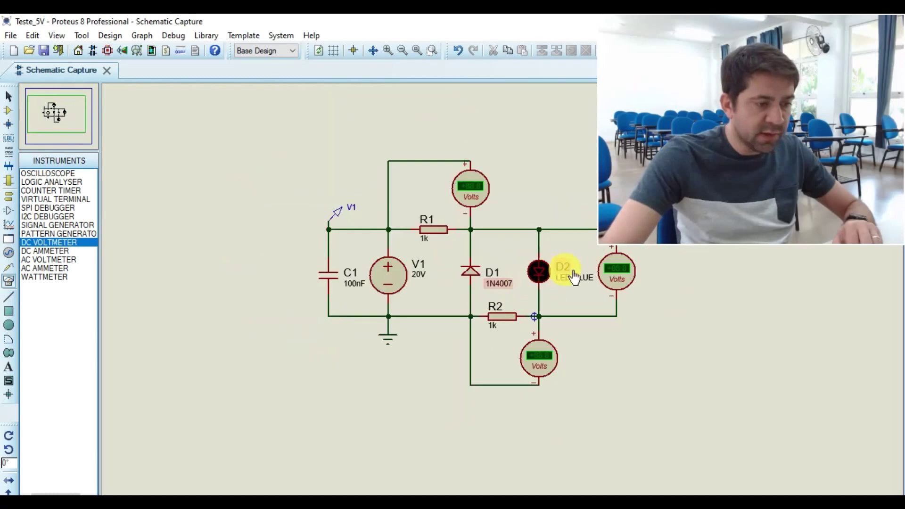
# Run the simulation and read the voltage on the voltmeter across R1.
pyautogui.scroll(1, 510, 267)
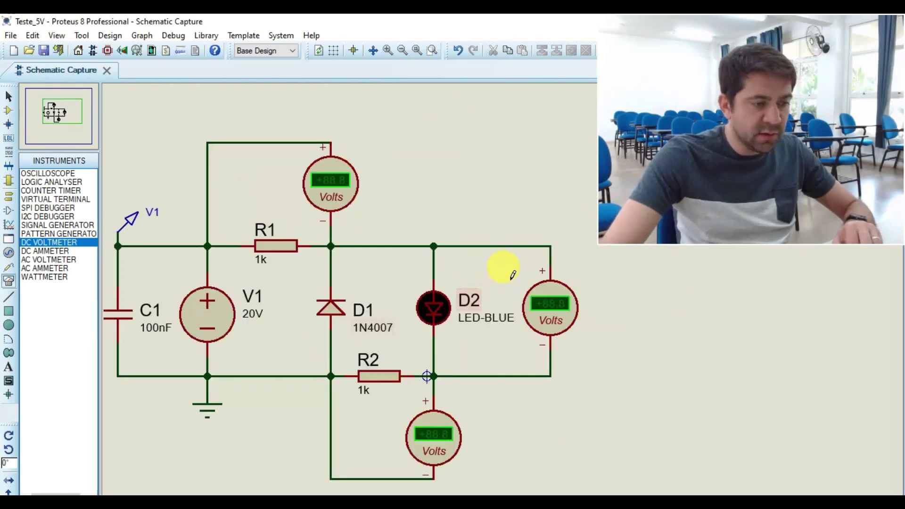
pyautogui.click(62, 486)
pyautogui.scroll(-1, 332, 338)
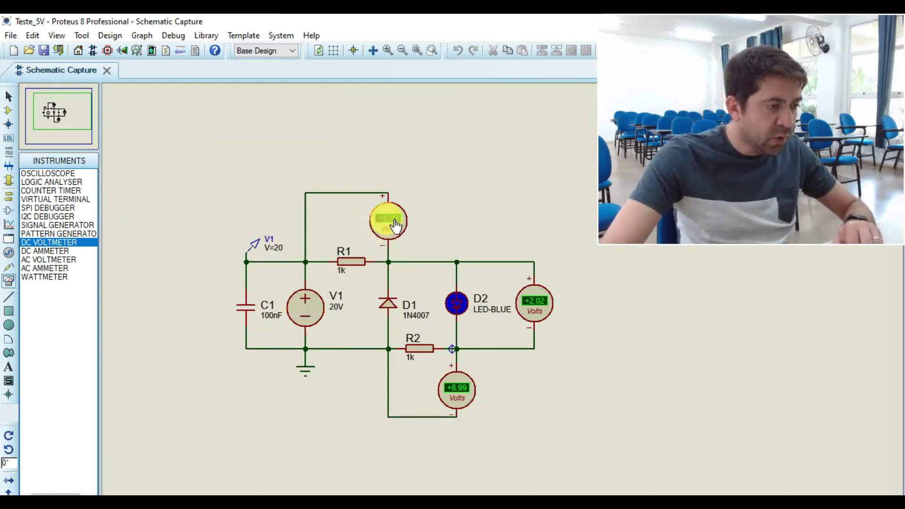
pyautogui.scroll(2, 396, 215)
pyautogui.scroll(-2, 472, 294)
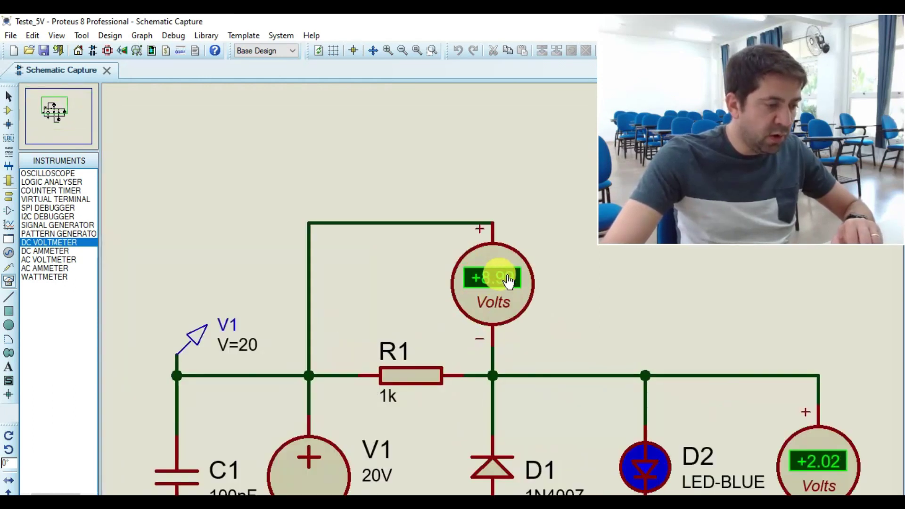
pyautogui.scroll(1, 504, 322)
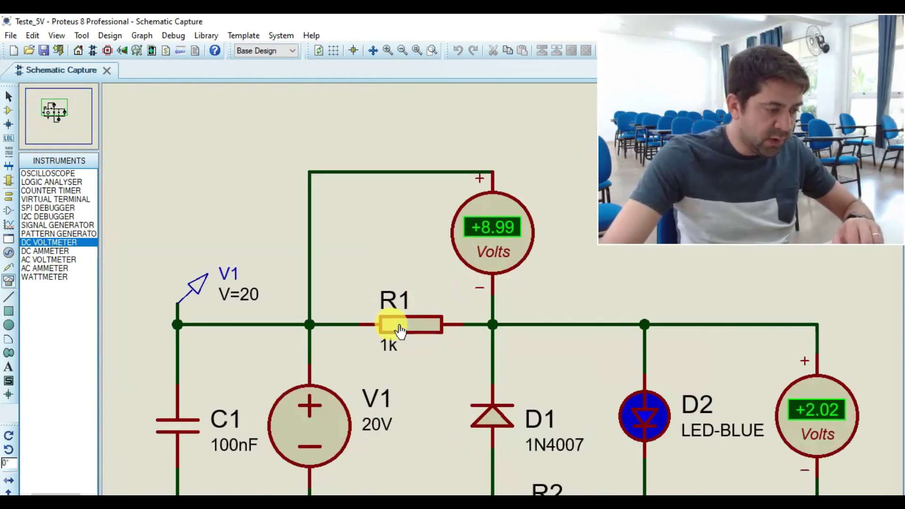
# Examine the running voltmeters across R2 and LED D2 and compare them with the source voltage.
pyautogui.scroll(-1, 479, 327)
pyautogui.scroll(2, 493, 283)
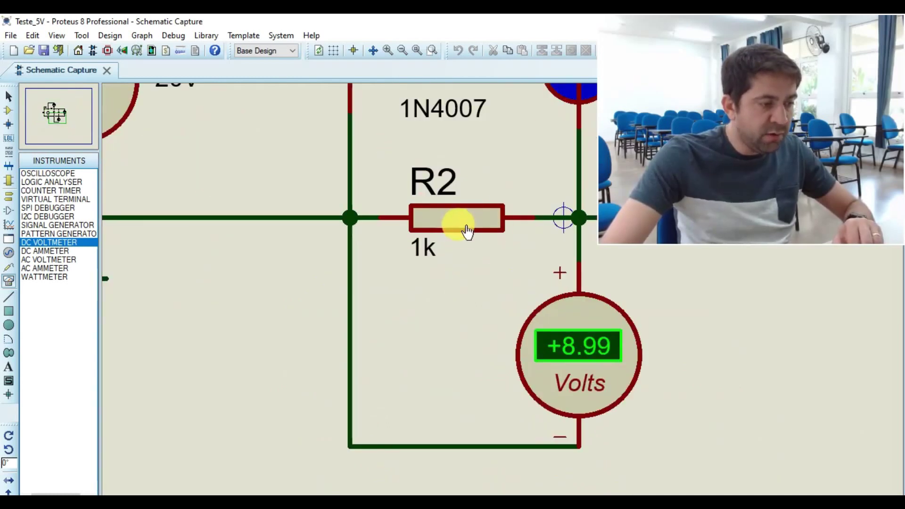
pyautogui.scroll(-3, 491, 241)
pyautogui.scroll(2, 545, 236)
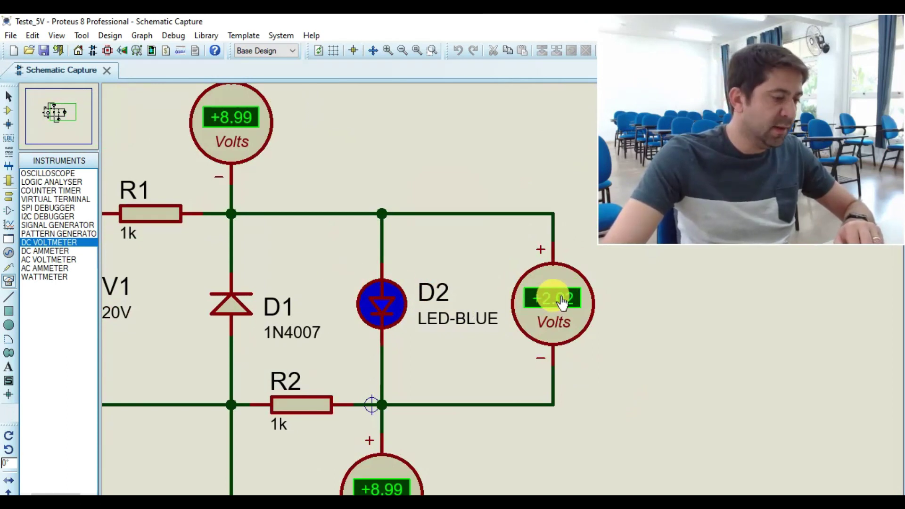
pyautogui.scroll(-1, 461, 289)
pyautogui.scroll(1, 505, 289)
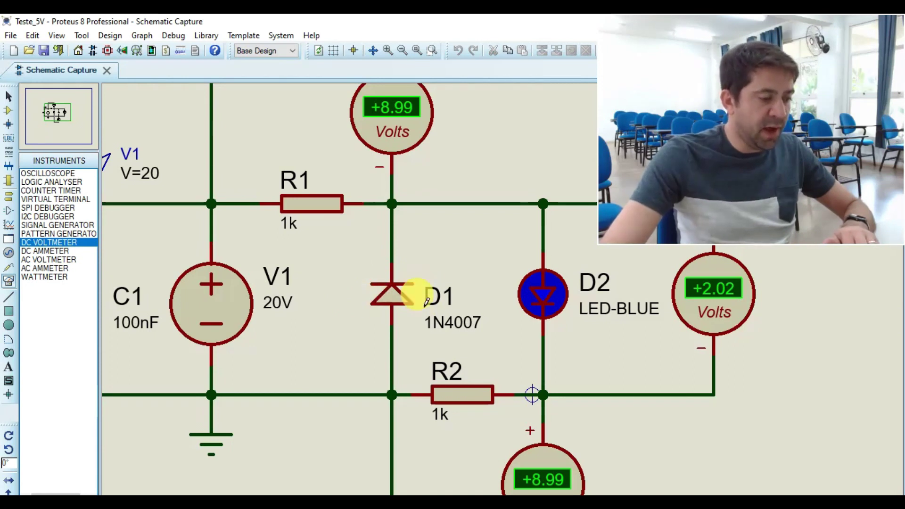
pyautogui.scroll(-2, 461, 298)
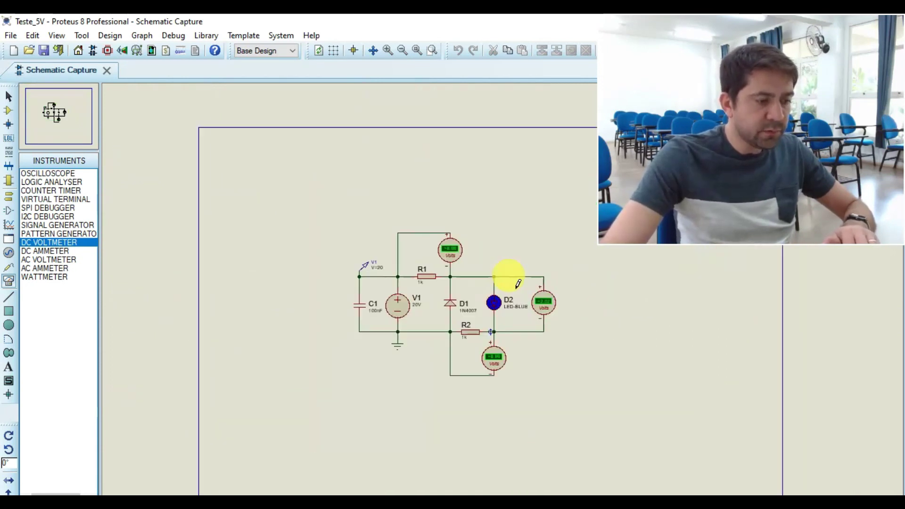
pyautogui.scroll(1, 507, 281)
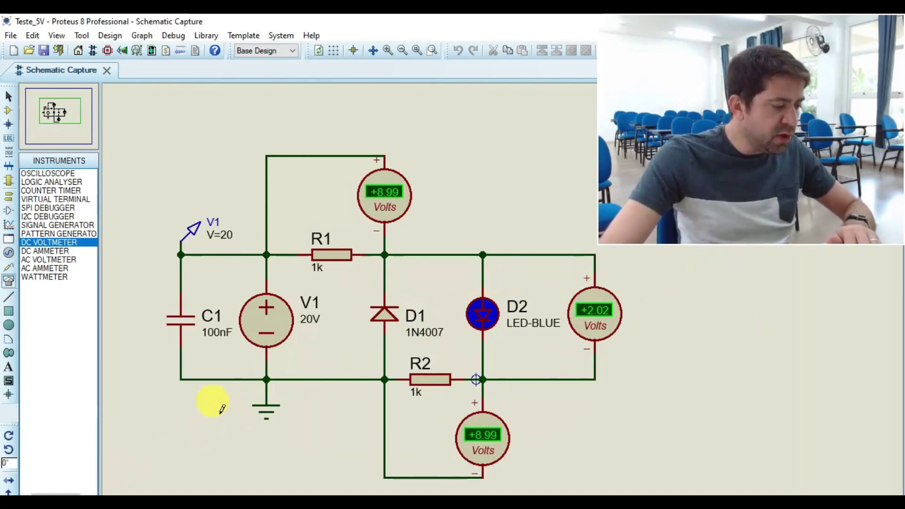
# Stop the simulation, delete the lower wire between the V1 ground junction and D1, and place a DC ammeter in the gap.
pyautogui.click(51, 252)
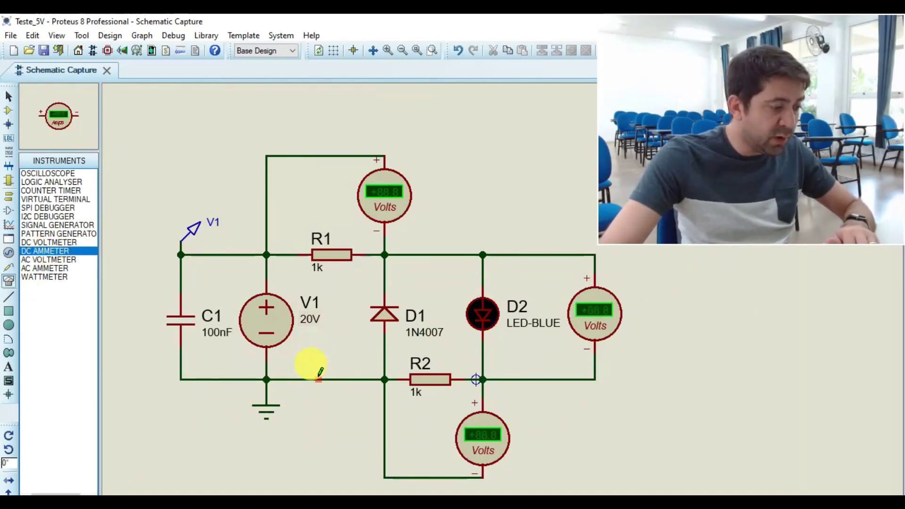
pyautogui.rightClick(319, 378)
pyautogui.click(363, 234)
pyautogui.click(340, 377)
pyautogui.click(326, 380)
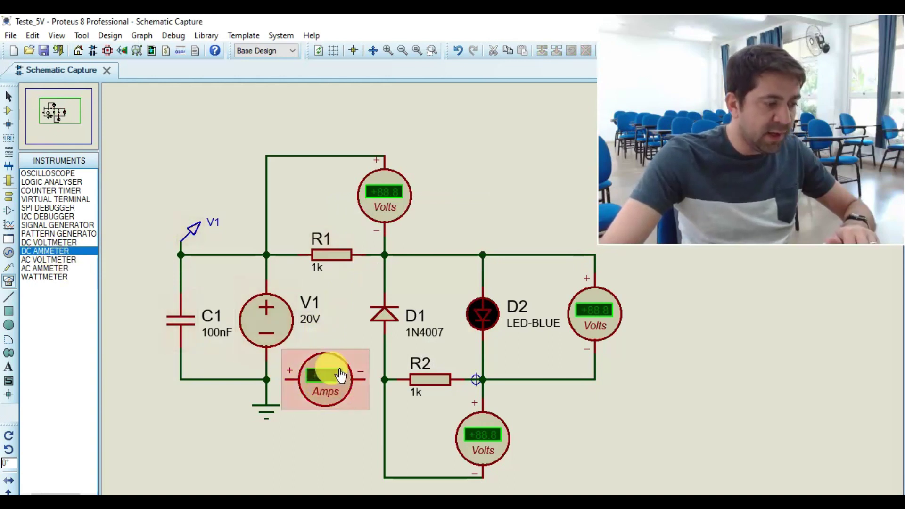
# Mirror the DC ammeter with X-Mirror so its positive pin faces R2.
pyautogui.scroll(2, 339, 376)
pyautogui.rightClick(509, 288)
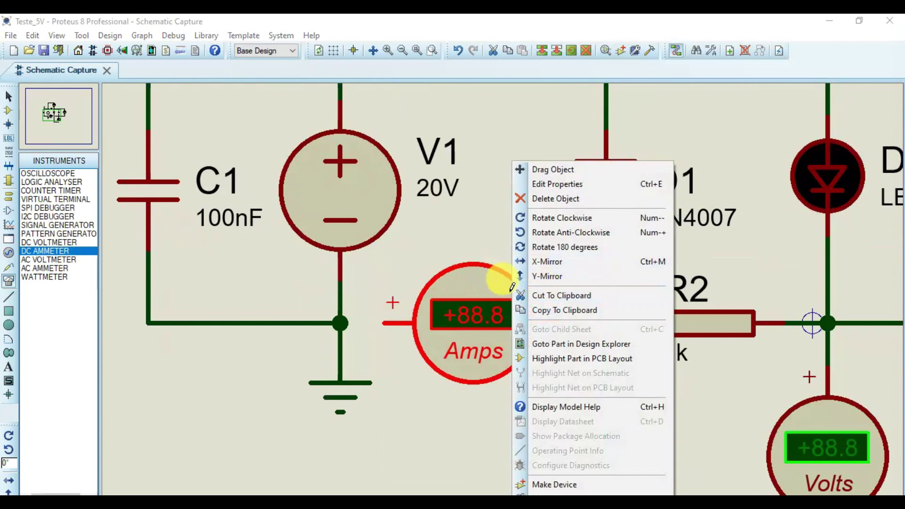
pyautogui.click(547, 262)
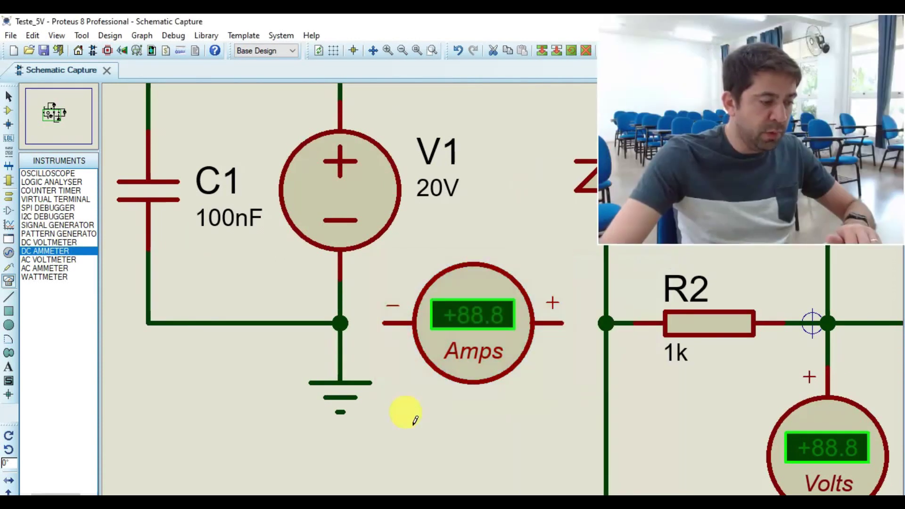
# Wire the ammeter in series, its negative pin to the ground junction and its positive pin to the D1–R2 junction.
pyautogui.click(384, 323)
pyautogui.click(340, 323)
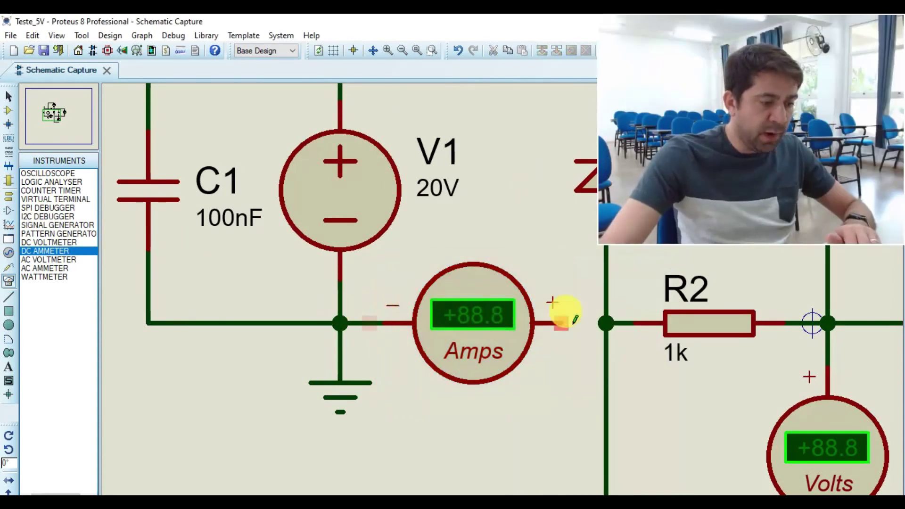
pyautogui.click(557, 321)
pyautogui.click(606, 323)
# Run the simulation to read the circuit current on the new ammeter.
pyautogui.scroll(-4, 547, 293)
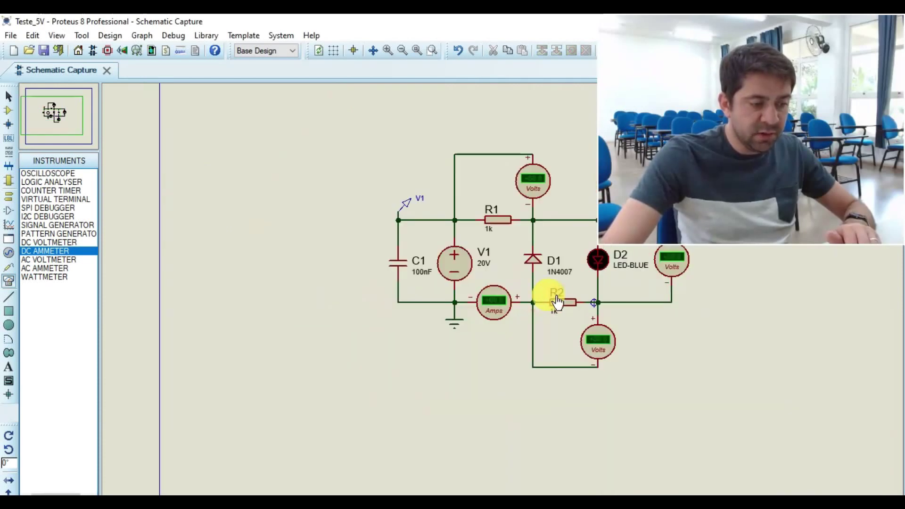
pyautogui.scroll(3, 546, 283)
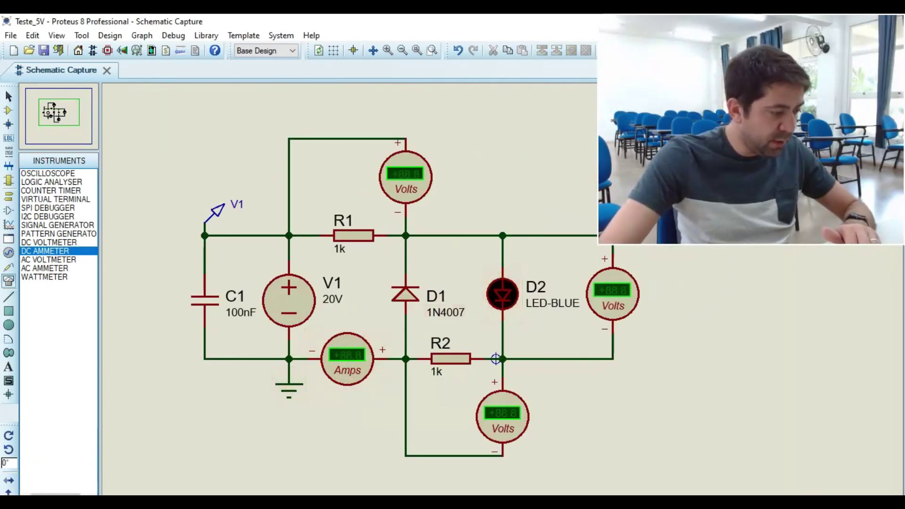
pyautogui.click(10, 502)
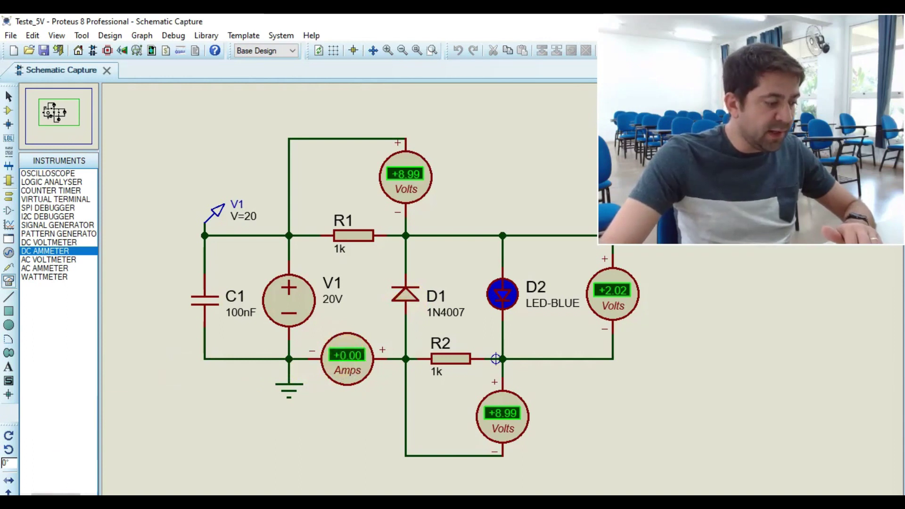
# Stop the simulation and set the ammeter's display range to Milliamps.
pyautogui.doubleClick(349, 360)
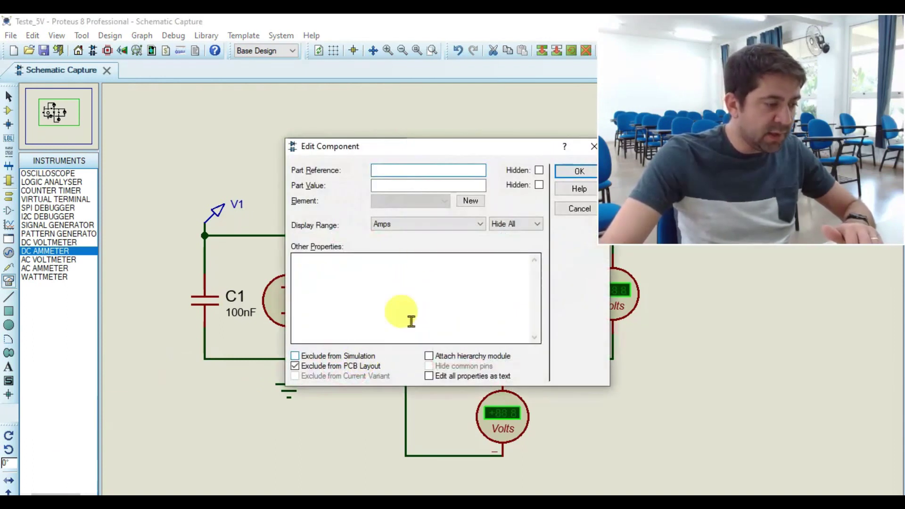
pyautogui.click(430, 225)
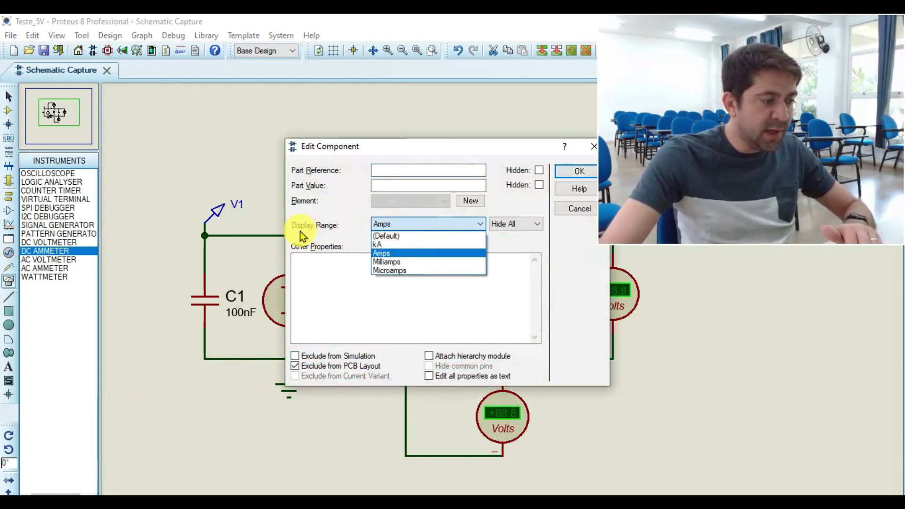
pyautogui.click(387, 263)
pyautogui.click(577, 172)
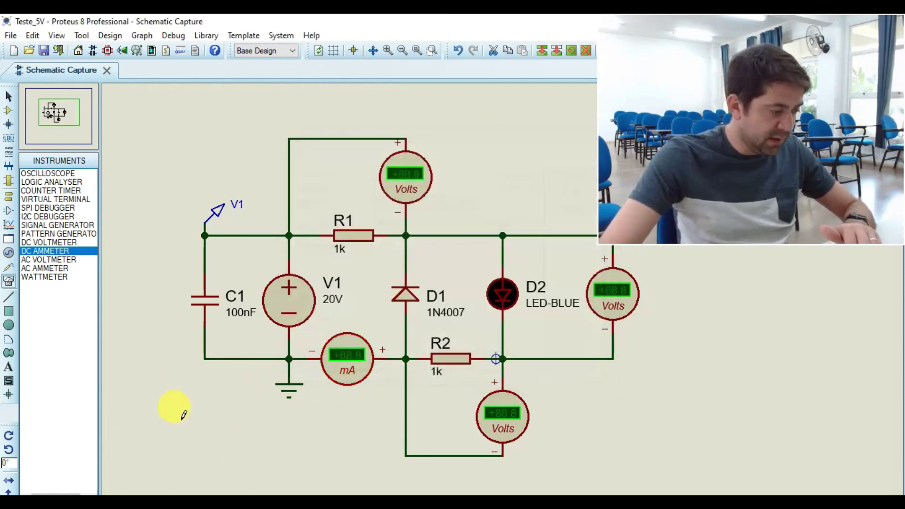
# Run the simulation again and examine the ammeter's current in milliamps.
pyautogui.press('F12')
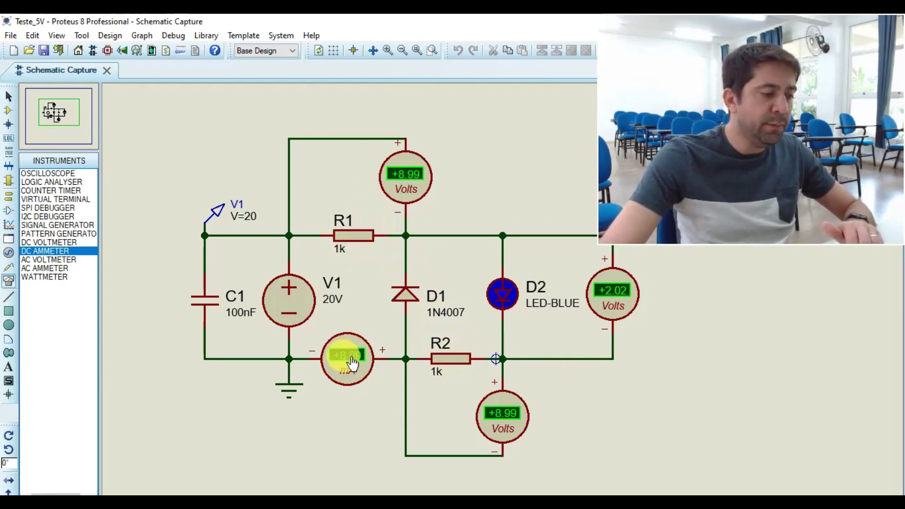
pyautogui.scroll(4, 353, 363)
pyautogui.scroll(-6, 504, 300)
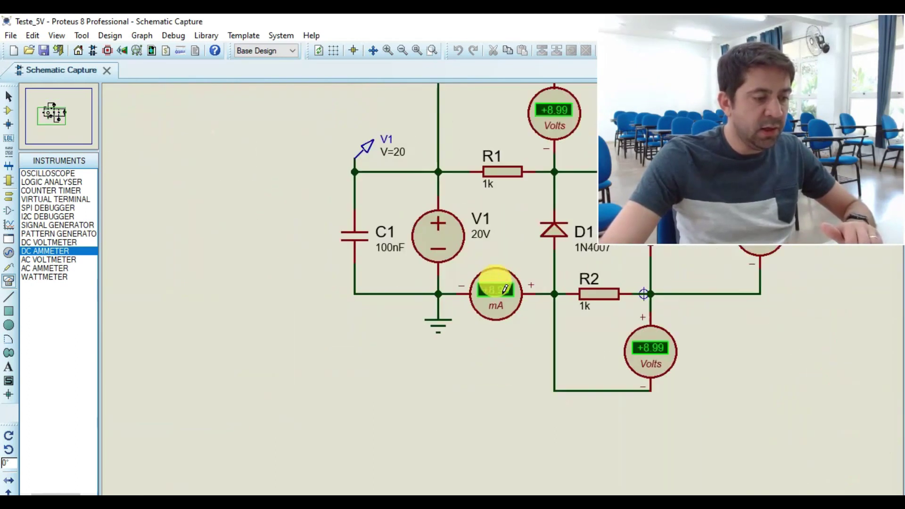
# Examine the ammeter current, the R1 and R2 voltages and the blue LED's voltage in the running simulation.
pyautogui.scroll(3, 505, 289)
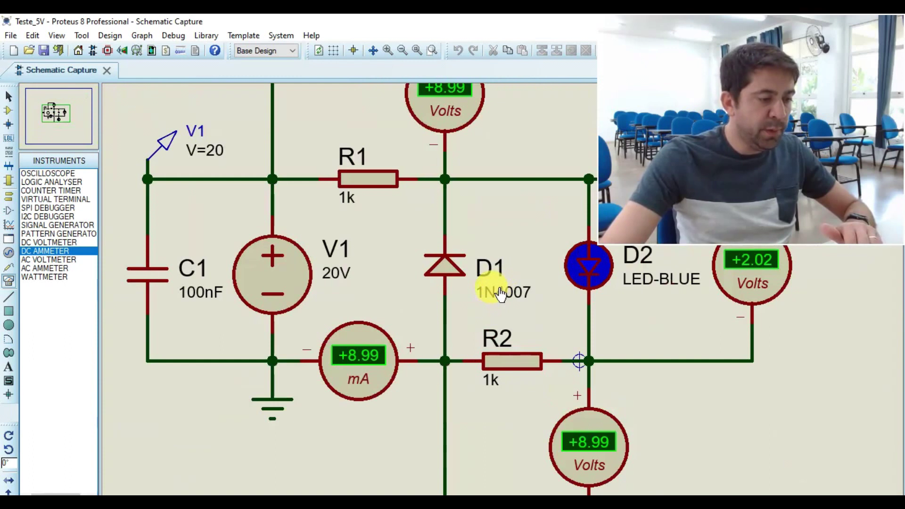
pyautogui.scroll(-2, 498, 293)
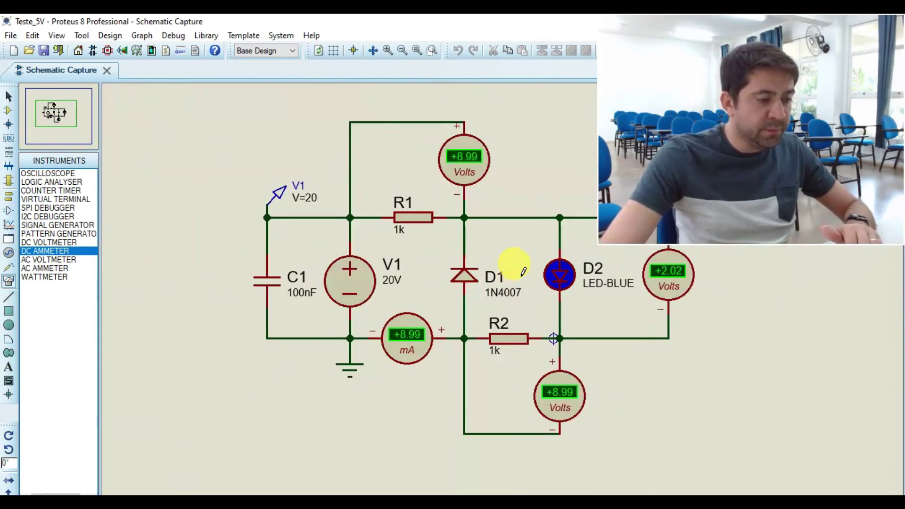
pyautogui.scroll(2, 515, 263)
pyautogui.scroll(-2, 504, 290)
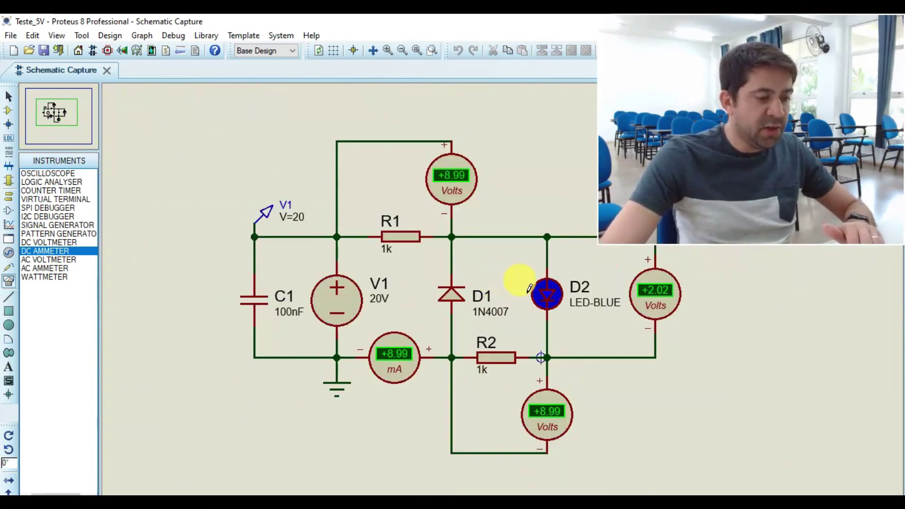
pyautogui.scroll(2, 543, 291)
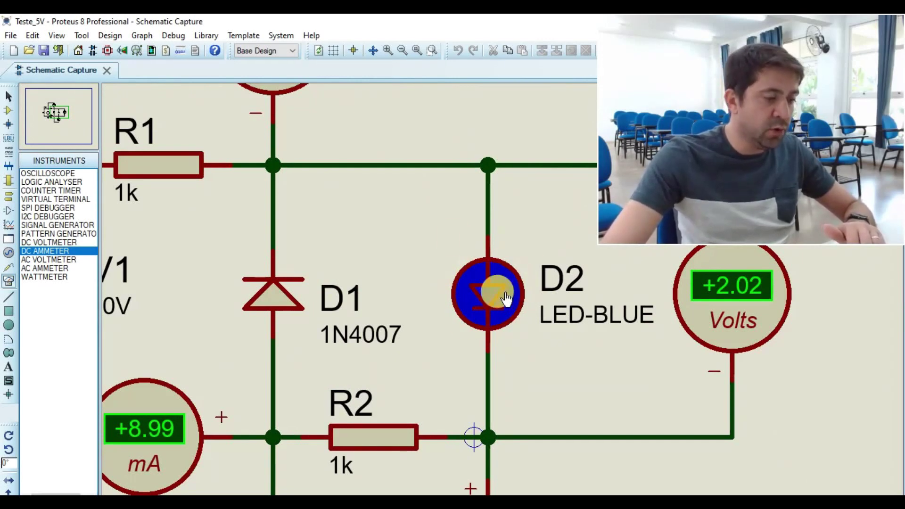
pyautogui.scroll(-2, 278, 296)
pyautogui.scroll(1, 438, 294)
pyautogui.scroll(-1, 493, 288)
pyautogui.scroll(1, 506, 289)
# Stop the simulation and wire a second 1N4007 diode in series between the R1–D1 junction and the blue LED's anode.
pyautogui.click(94, 490)
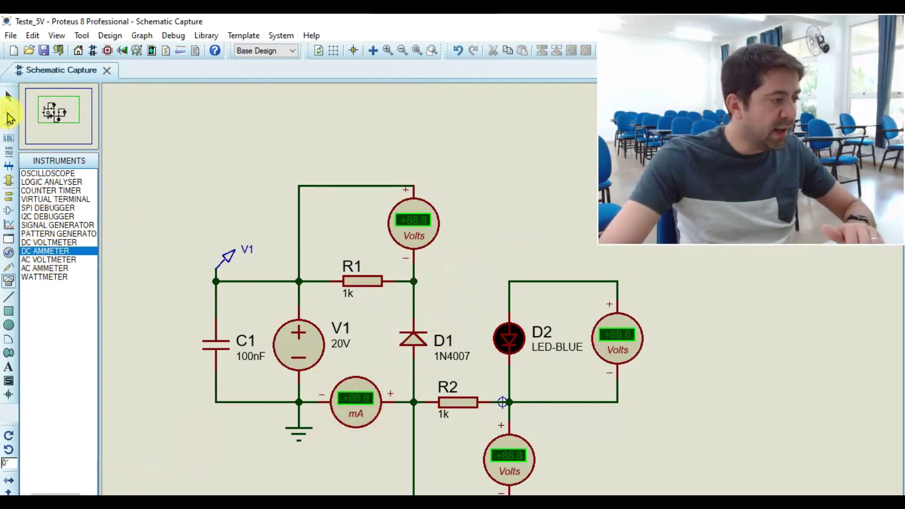
pyautogui.click(9, 112)
pyautogui.click(33, 173)
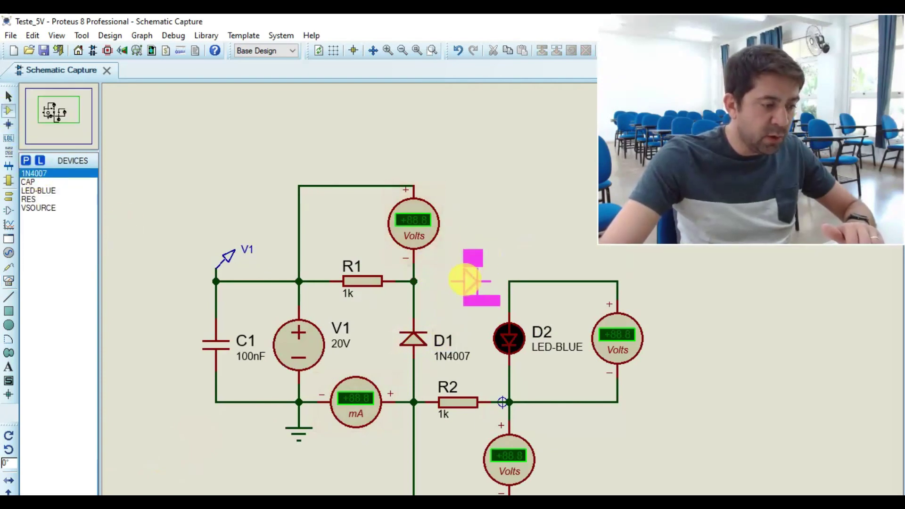
pyautogui.click(450, 280)
pyautogui.click(418, 282)
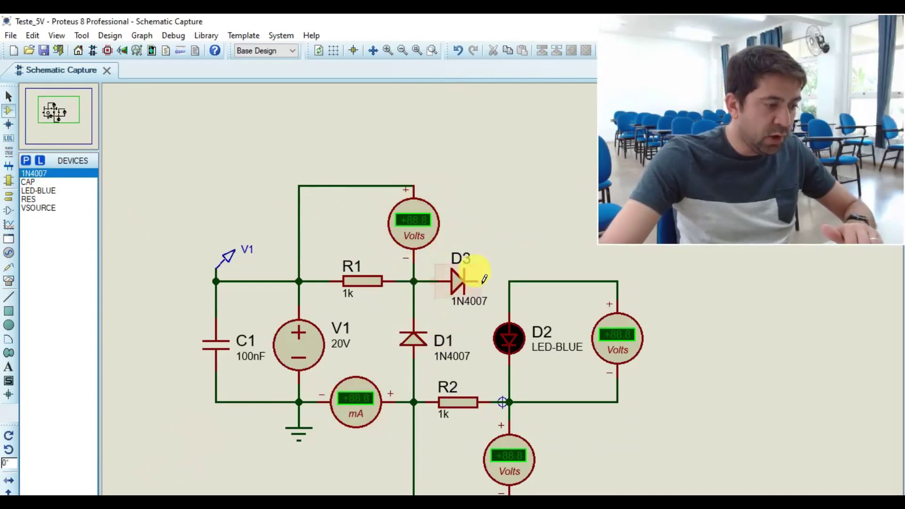
pyautogui.click(509, 281)
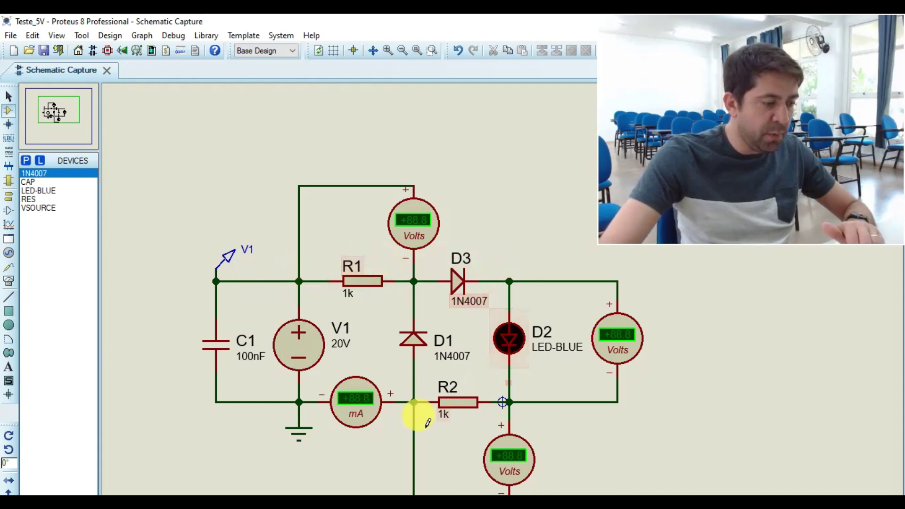
# Run the simulation and examine the R1, R2 and LED voltages and the circuit current with D3 in series.
pyautogui.scroll(3, 471, 269)
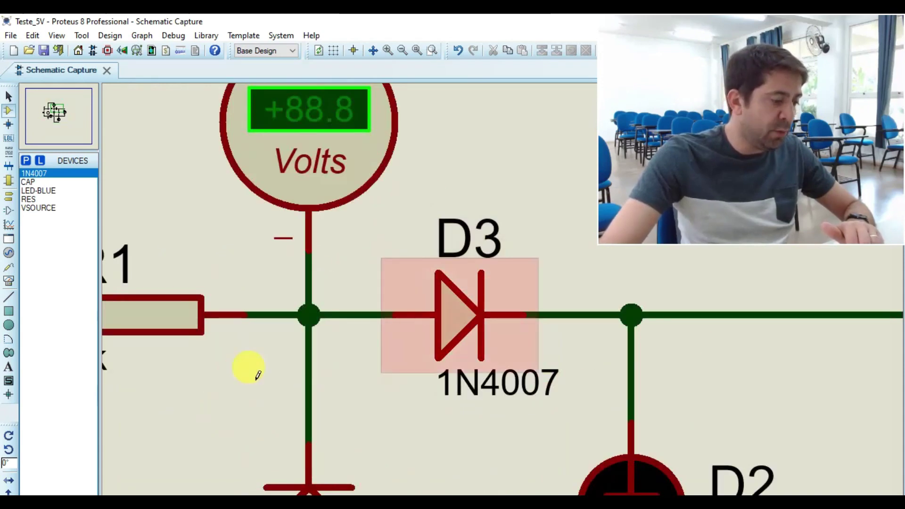
pyautogui.scroll(-3, 434, 340)
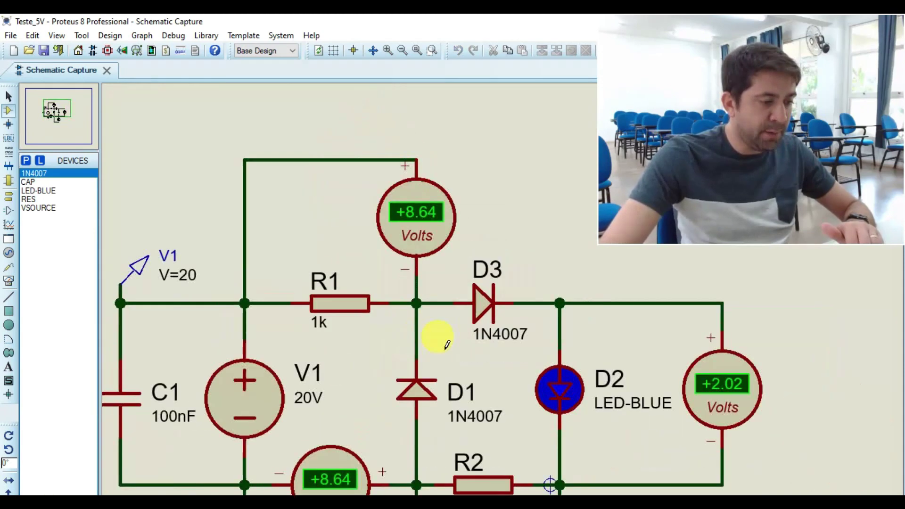
pyautogui.scroll(1, 505, 289)
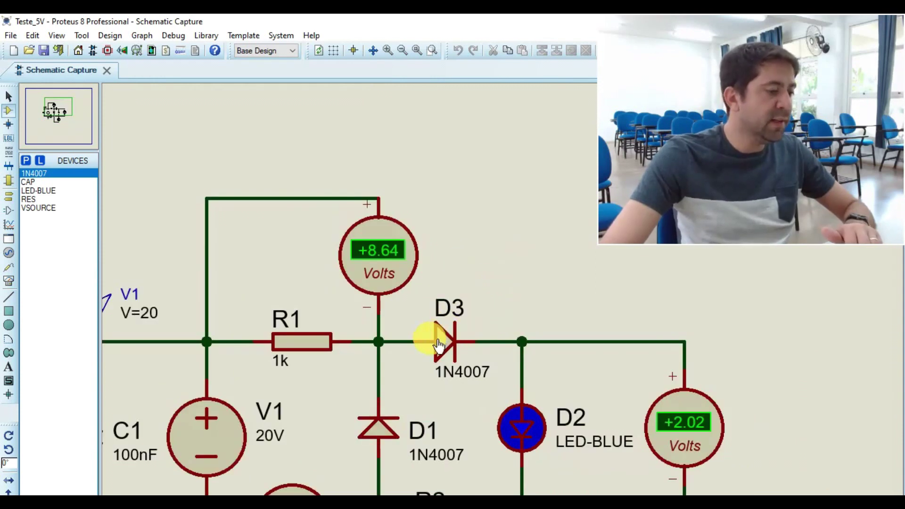
pyautogui.scroll(-2, 453, 302)
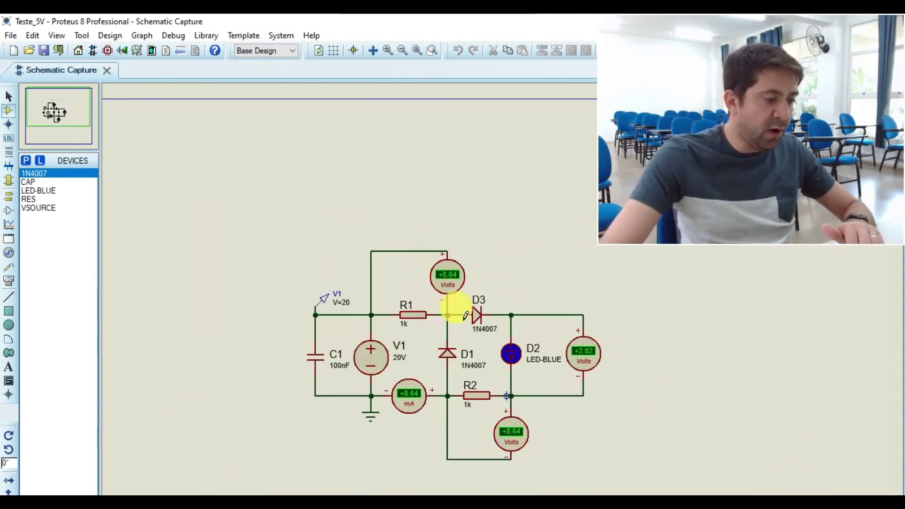
pyautogui.scroll(4, 448, 276)
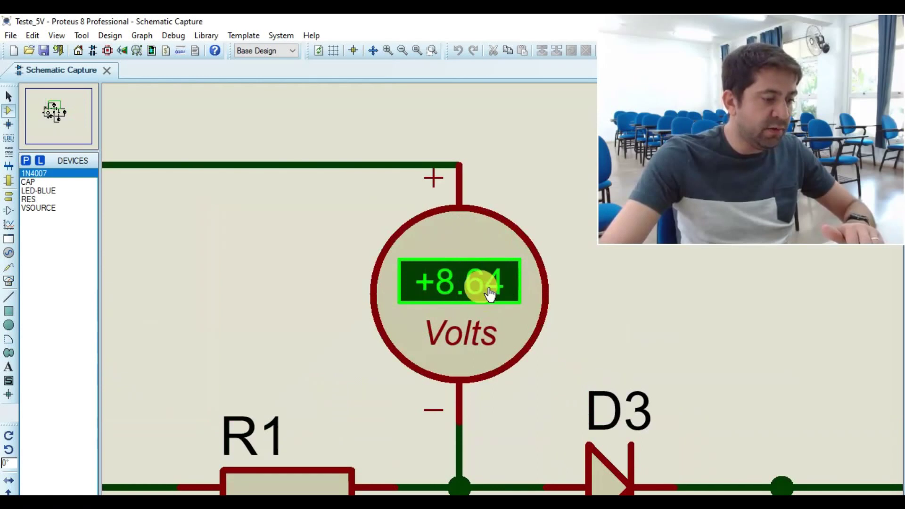
pyautogui.scroll(-4, 464, 294)
pyautogui.scroll(2, 536, 401)
pyautogui.scroll(-2, 505, 292)
pyautogui.scroll(2, 515, 208)
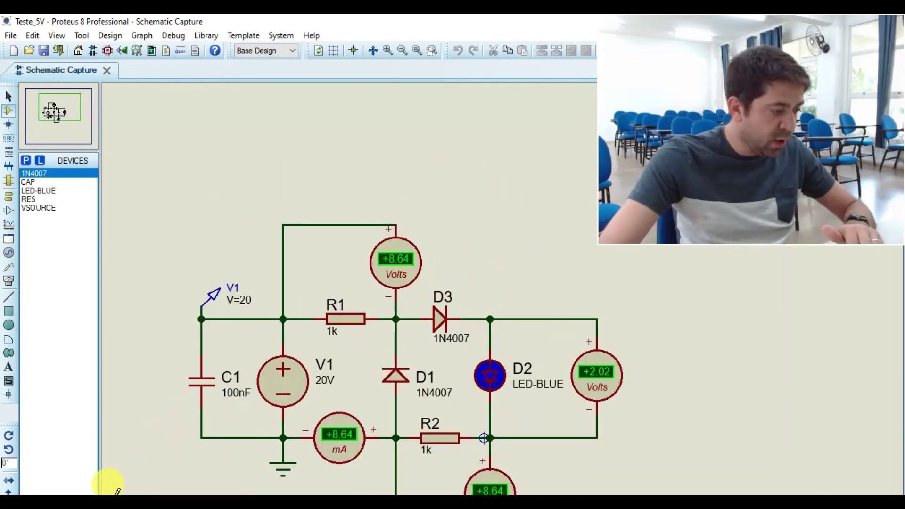
# Stop the simulation and place a DC voltmeter above the junction between D3 and the blue LED.
pyautogui.click(83, 503)
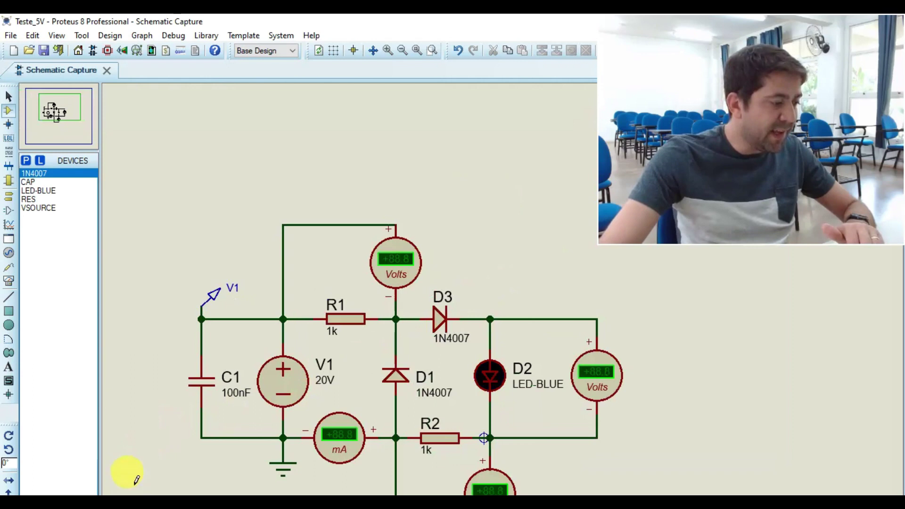
pyautogui.click(9, 282)
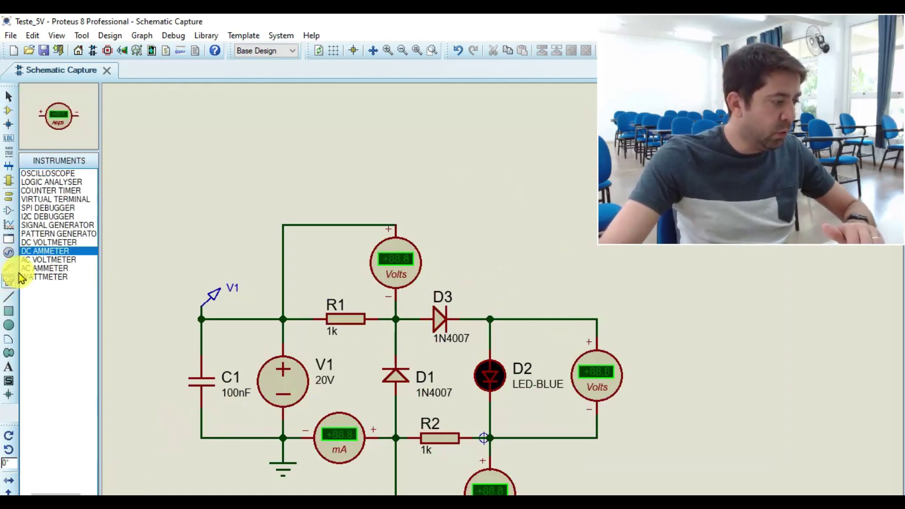
pyautogui.click(56, 242)
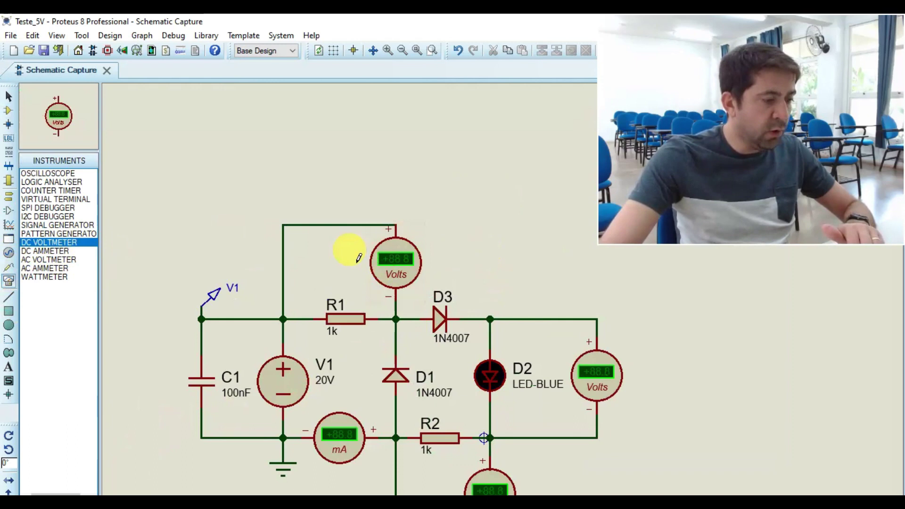
pyautogui.click(488, 269)
pyautogui.click(488, 269)
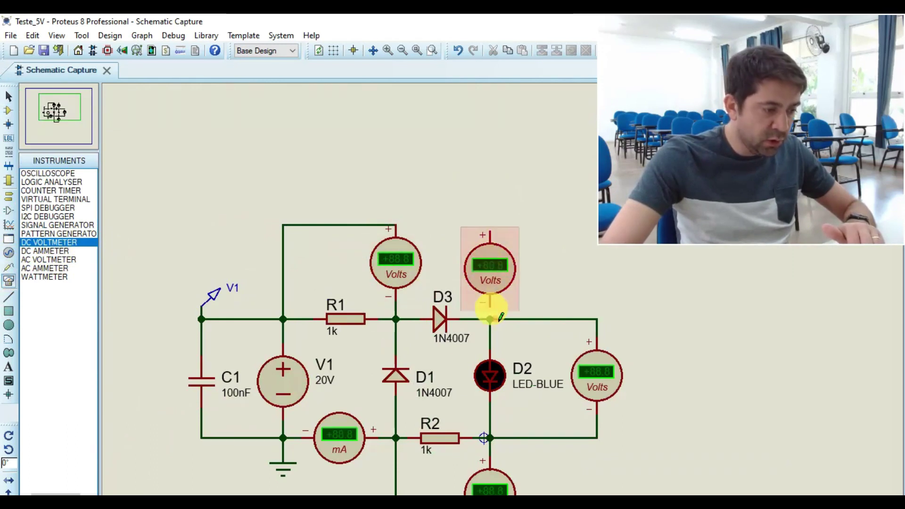
# Wire the new voltmeter across D3, its negative pin to the D3–D2 junction and its positive pin to D3's anode.
pyautogui.click(491, 306)
pyautogui.click(490, 319)
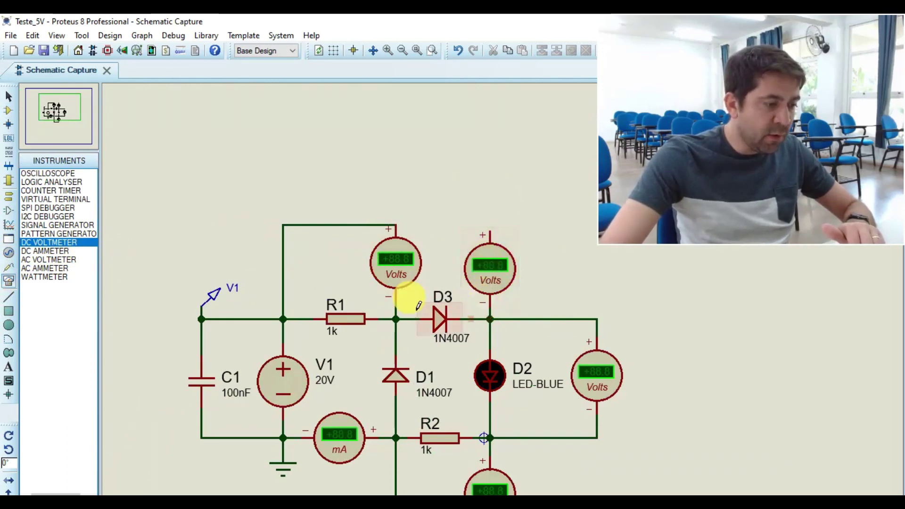
pyautogui.click(419, 318)
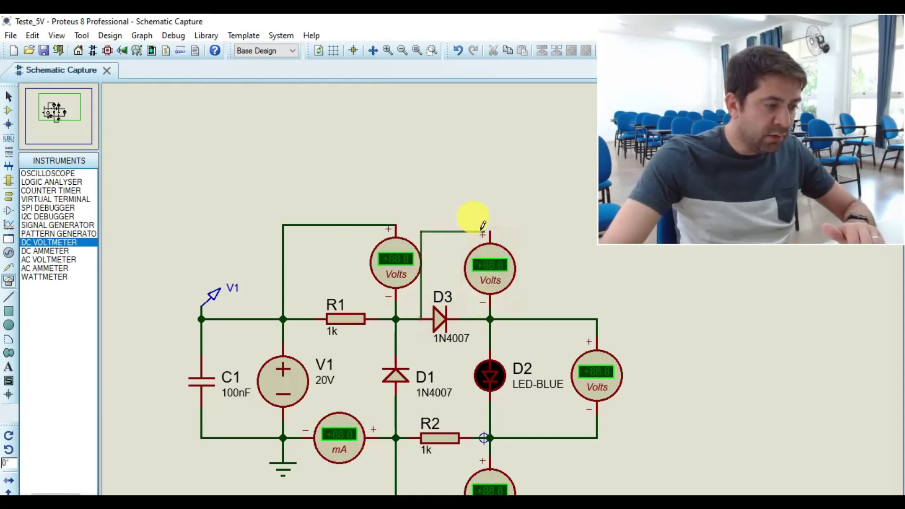
pyautogui.click(490, 225)
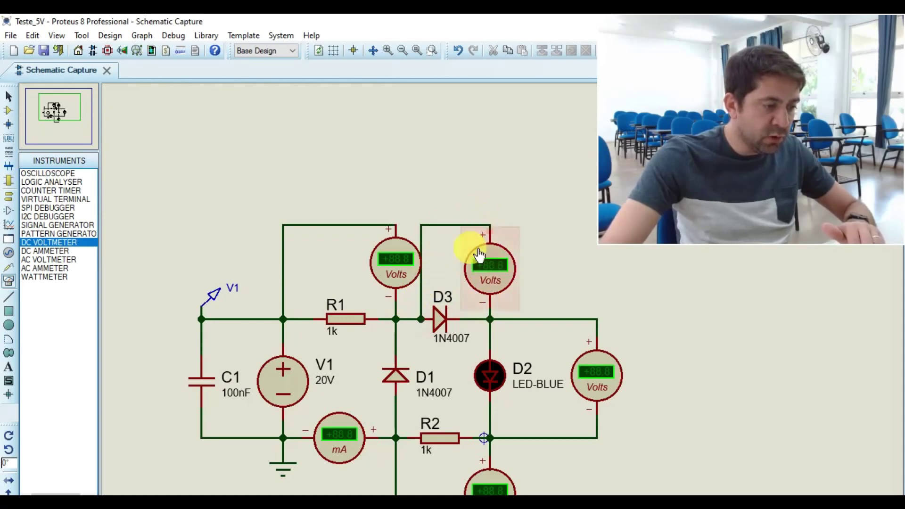
# Run the simulation and examine the voltage drop across D3 alongside the other meter readings.
pyautogui.click(70, 483)
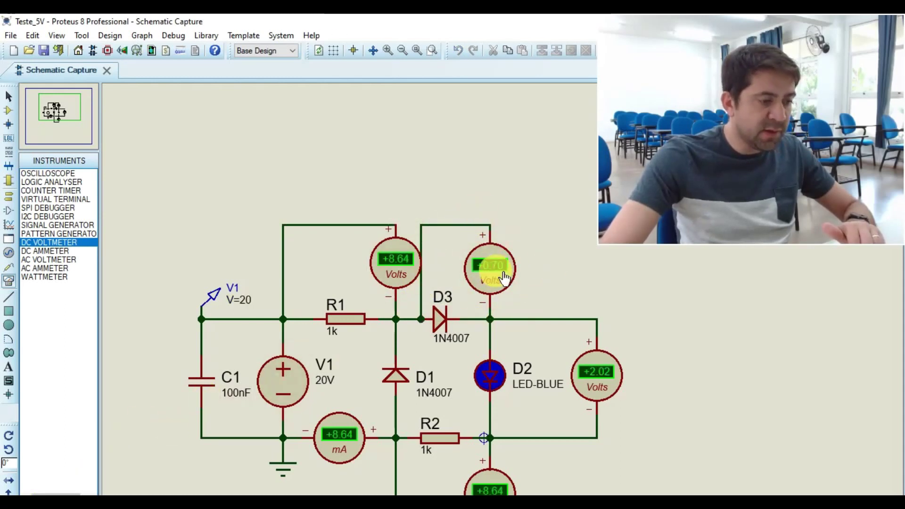
pyautogui.scroll(3, 489, 267)
pyautogui.scroll(-1, 494, 289)
pyautogui.scroll(1, 449, 369)
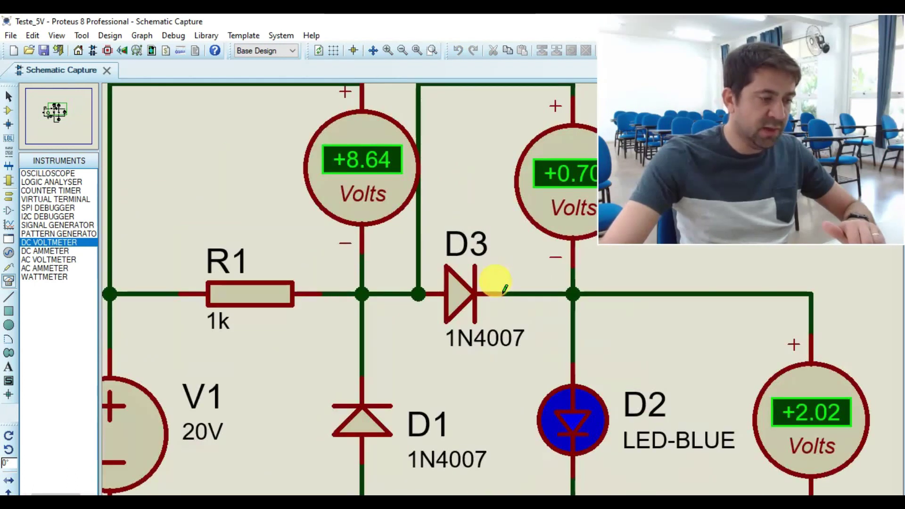
pyautogui.scroll(-3, 503, 291)
pyautogui.scroll(2, 523, 292)
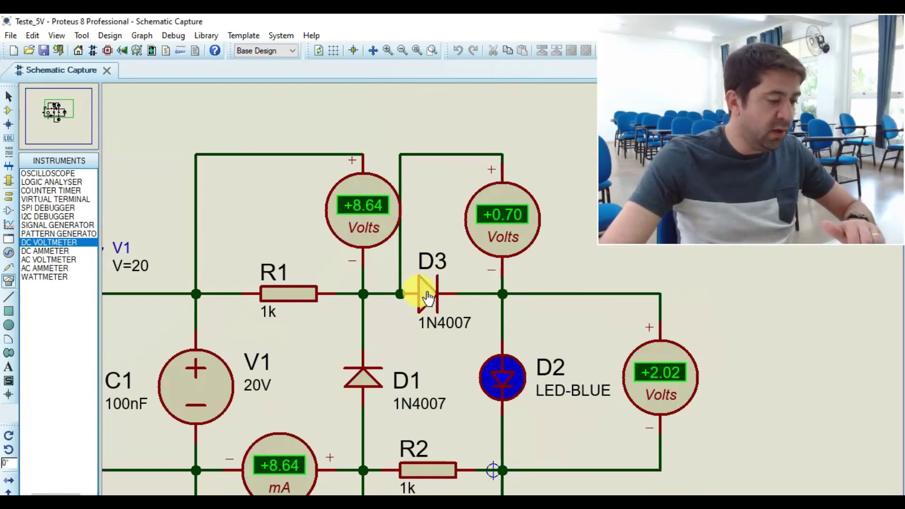
pyautogui.scroll(-1, 457, 257)
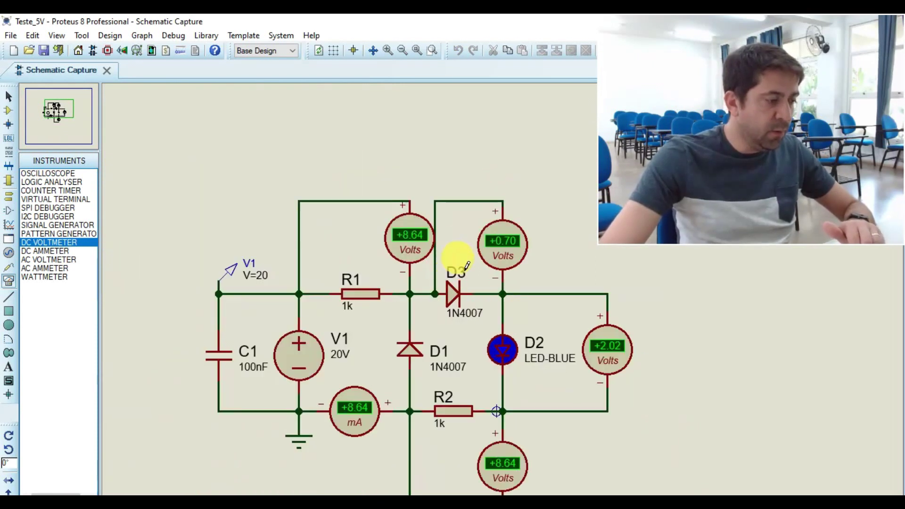